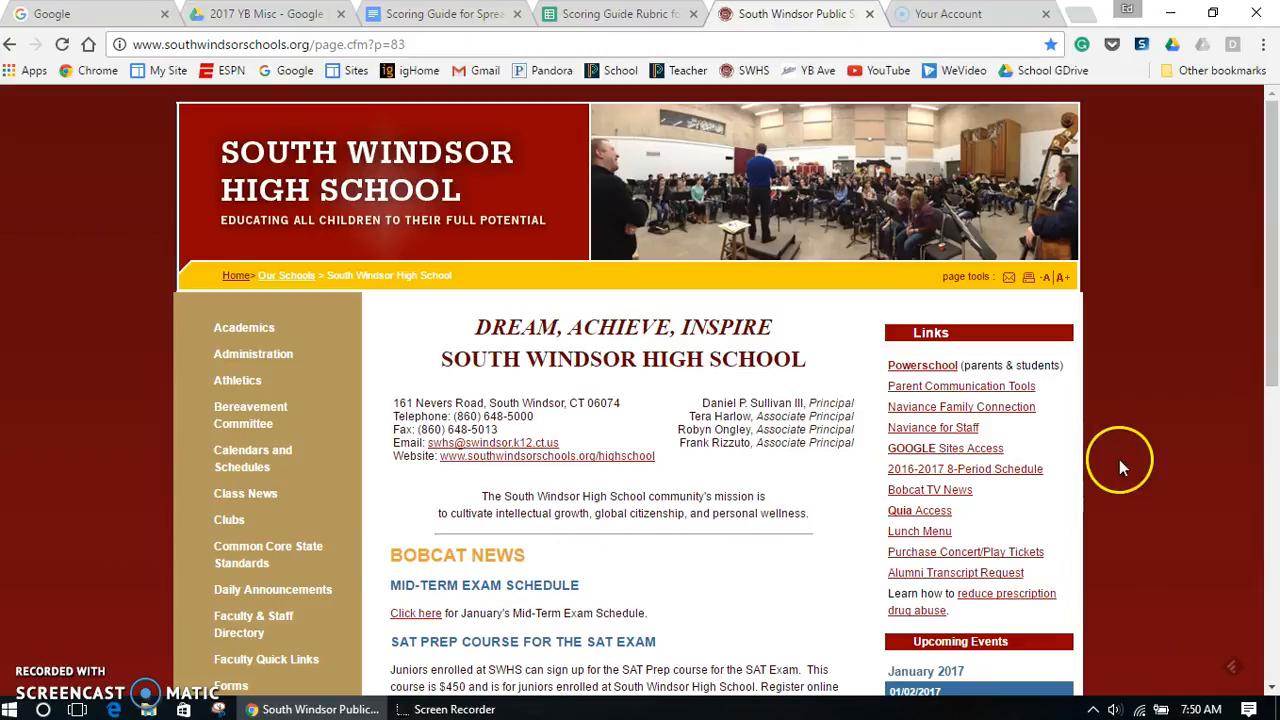
# - Review the SW Technology Integration site linked from the high school's Educational Technology page, then close it
pyautogui.moveTo(1272, 343); pyautogui.dragTo(1270, 567)
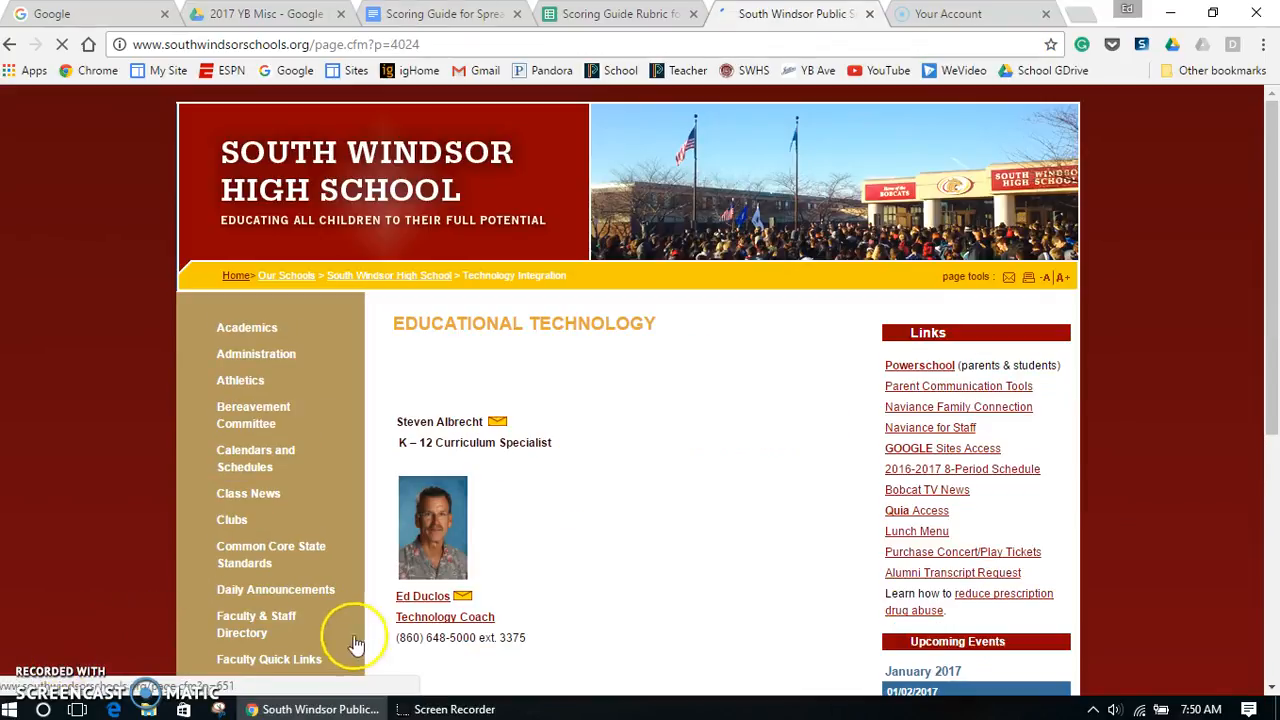
pyautogui.click(443, 620)
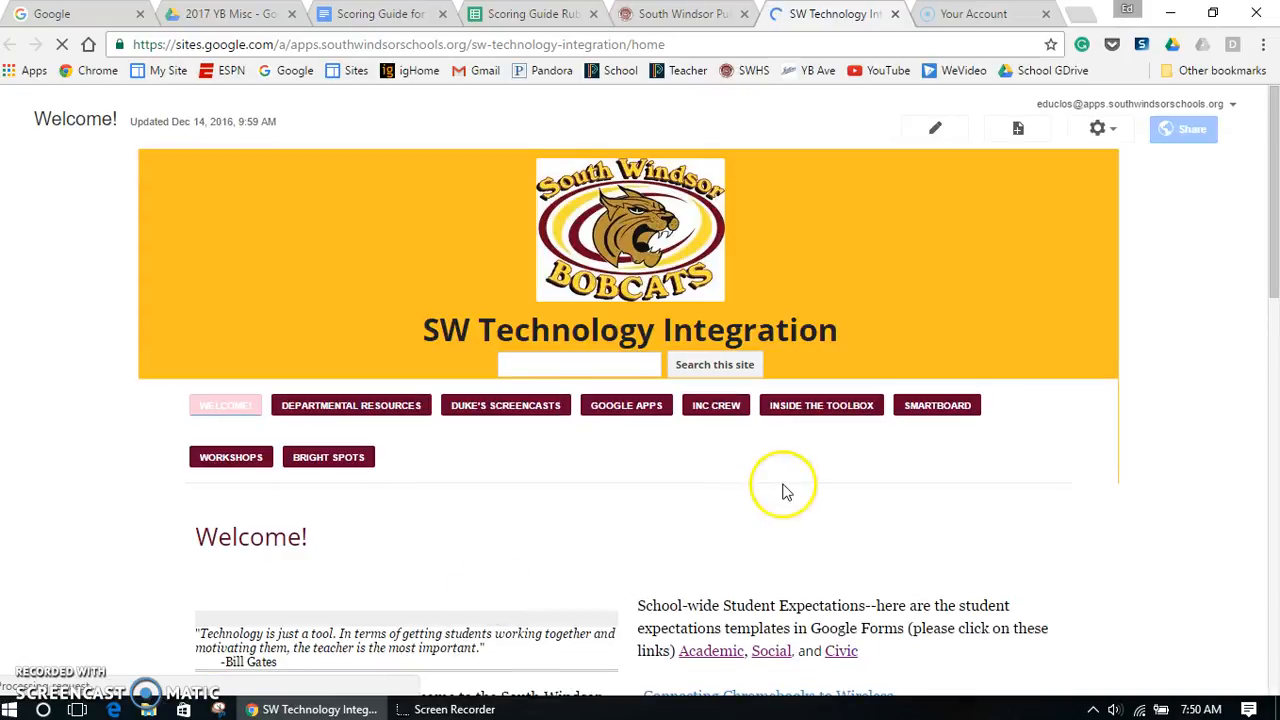
pyautogui.moveTo(843, 412)
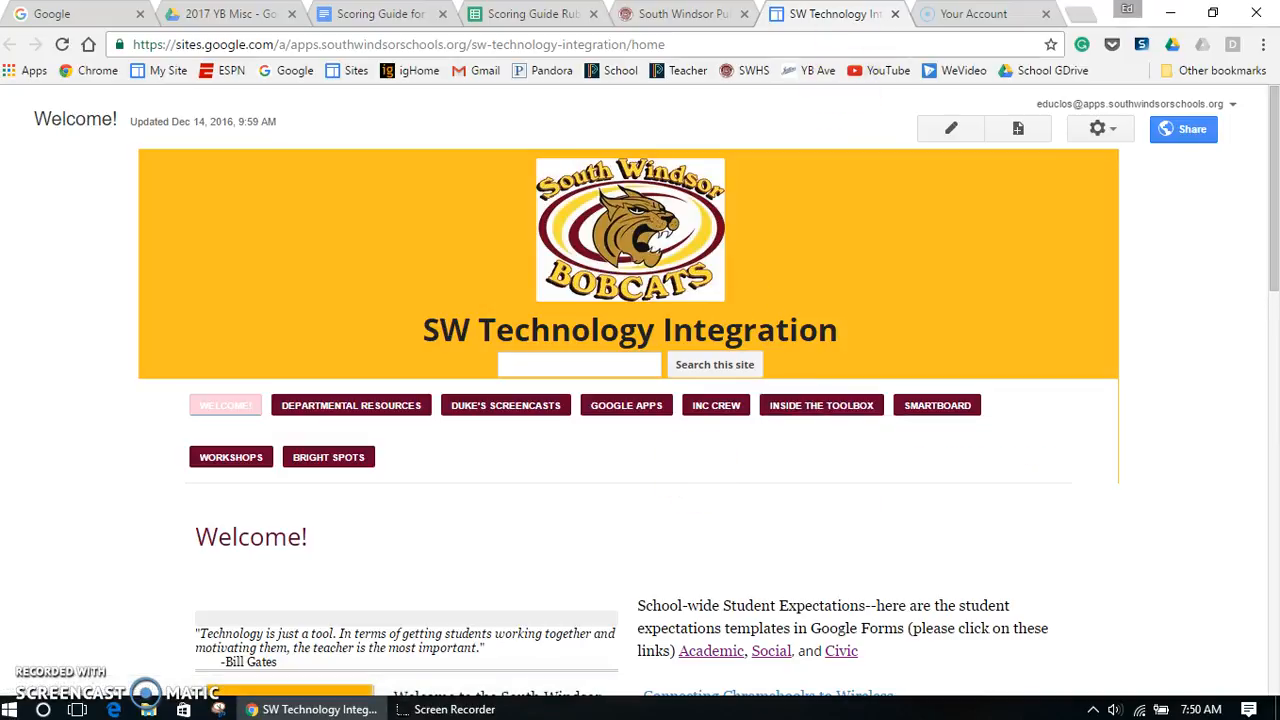
pyautogui.click(894, 17)
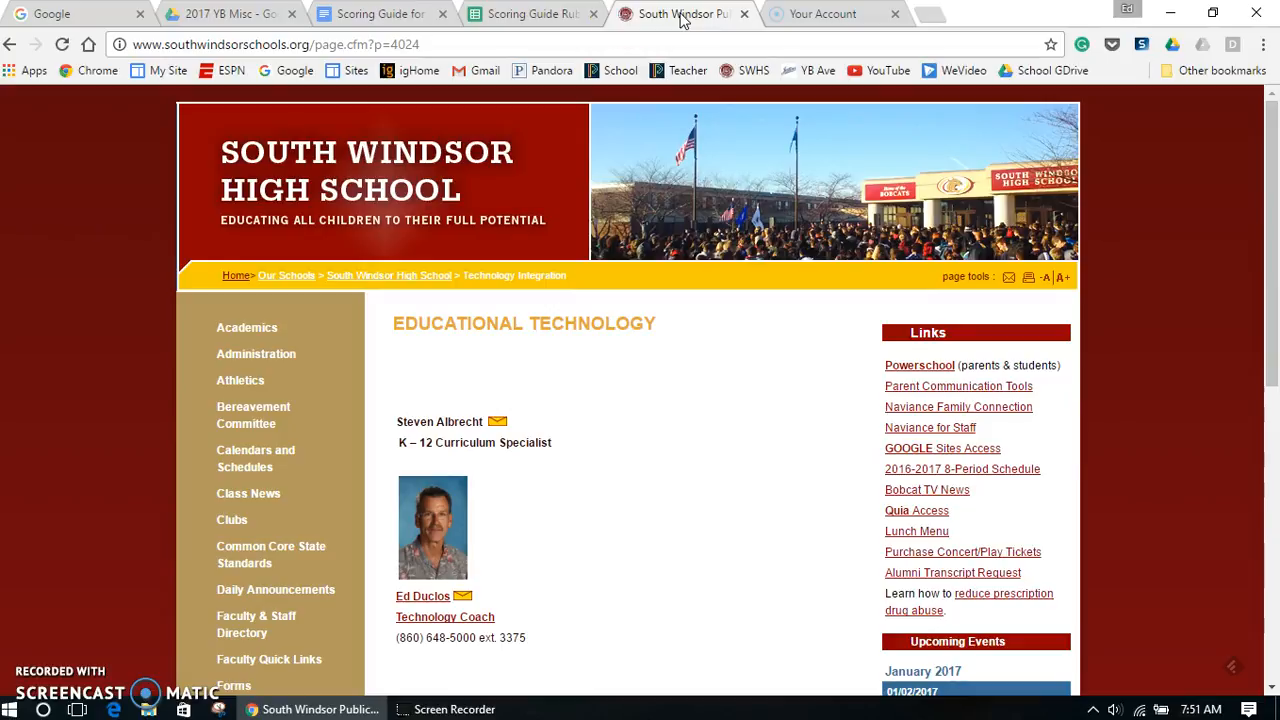
# - Review the Scoring Guide for Spreads-2017 document and its matching Scoring Guide Rubric for YB Spread spreadsheet
pyautogui.click(352, 20)
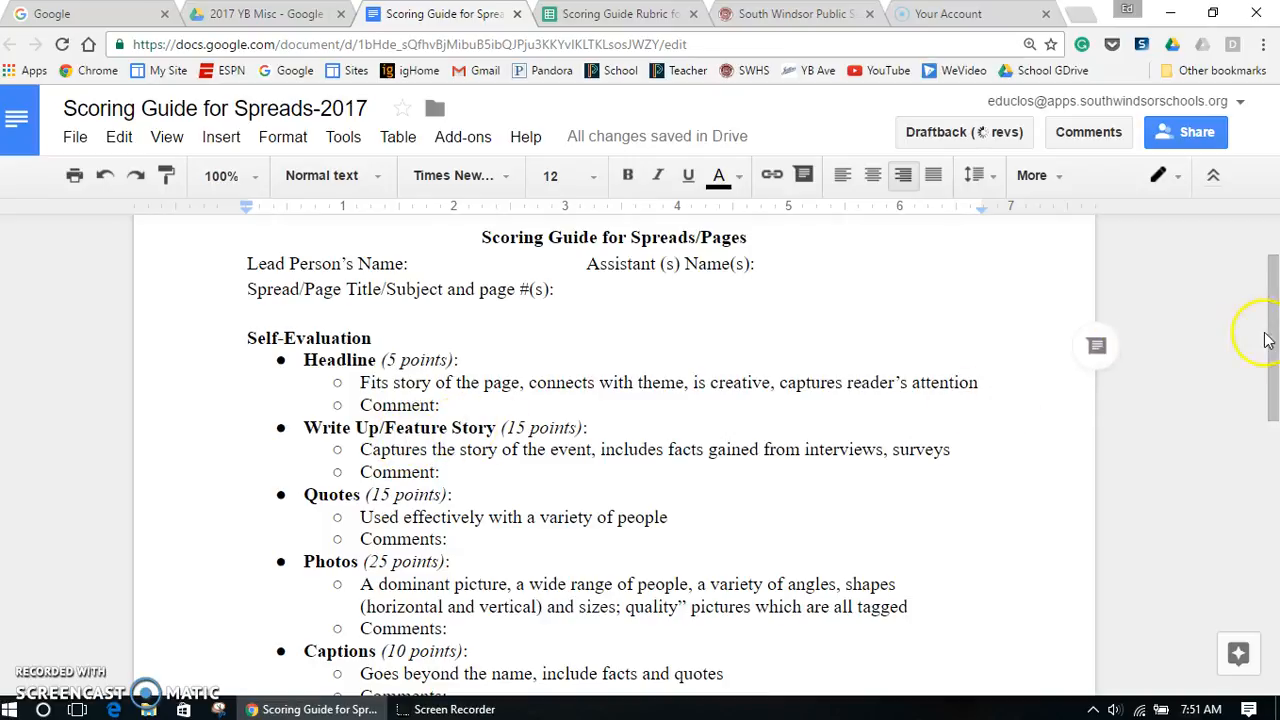
pyautogui.moveTo(1275, 338); pyautogui.dragTo(1270, 365)
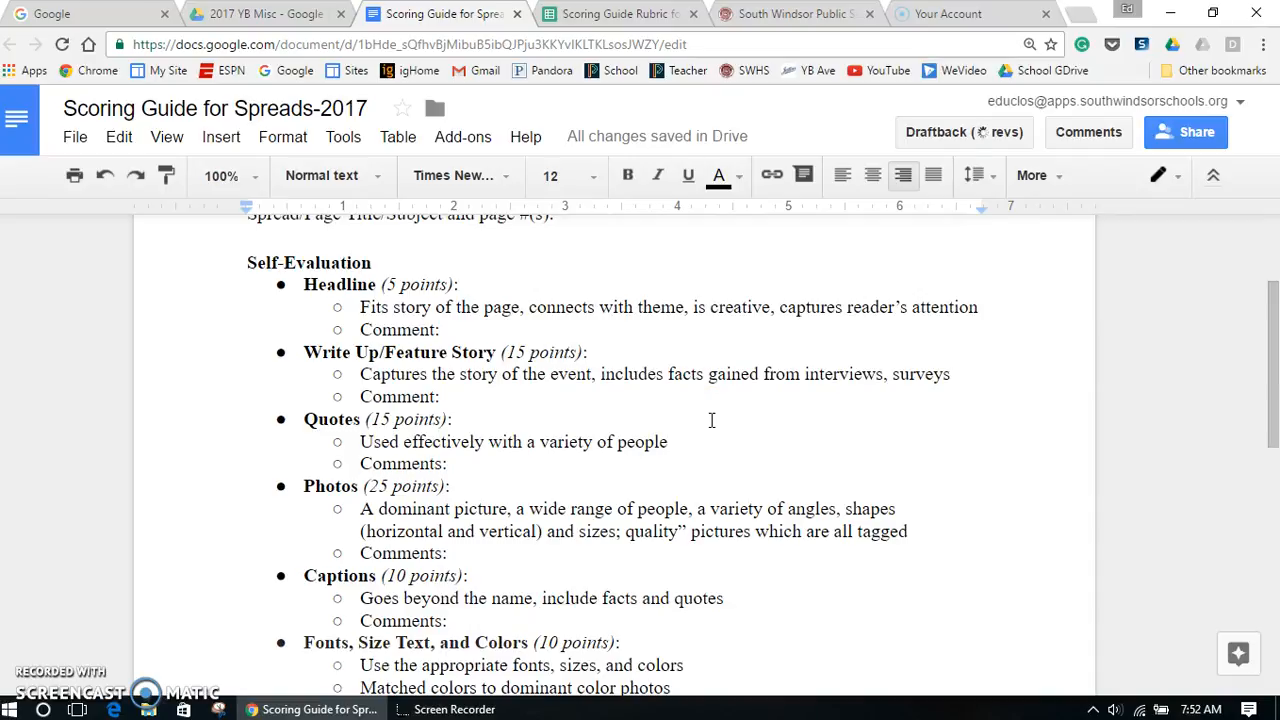
pyautogui.click(614, 16)
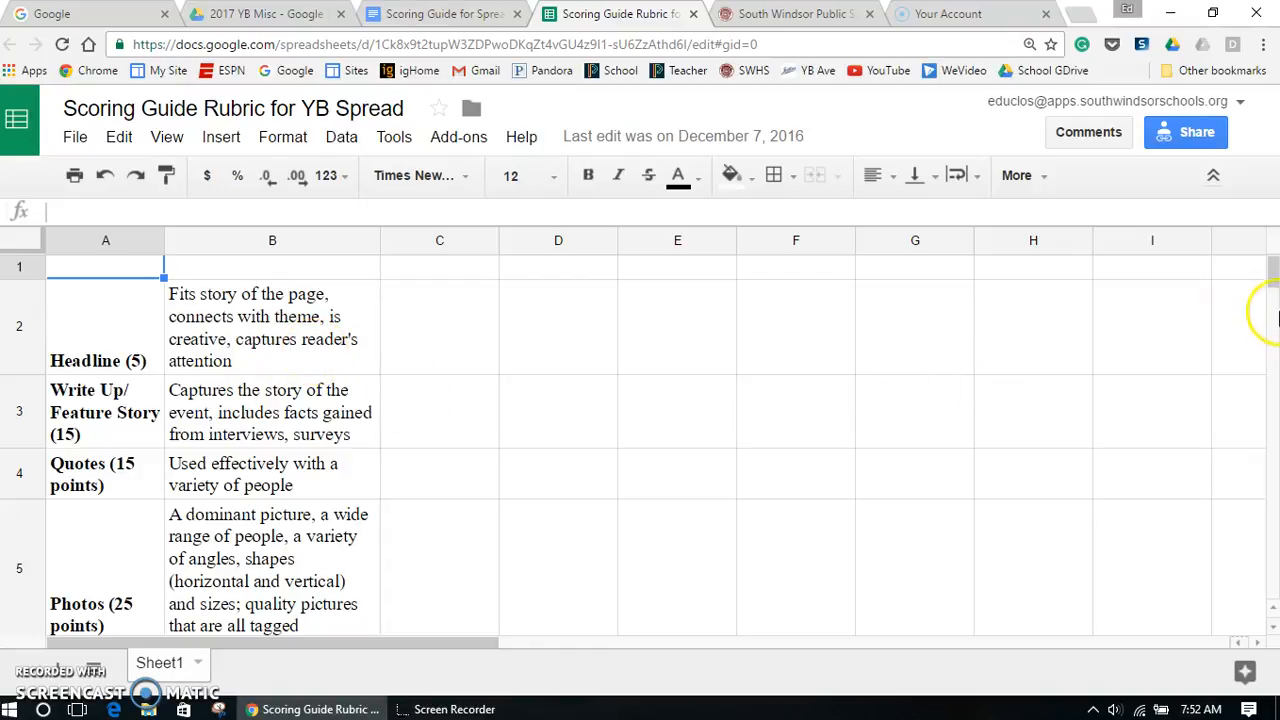
pyautogui.moveTo(1273, 268)
pyautogui.mouseDown()
pyautogui.moveTo(1271, 279)
pyautogui.moveTo(1272, 262)
pyautogui.mouseUp()
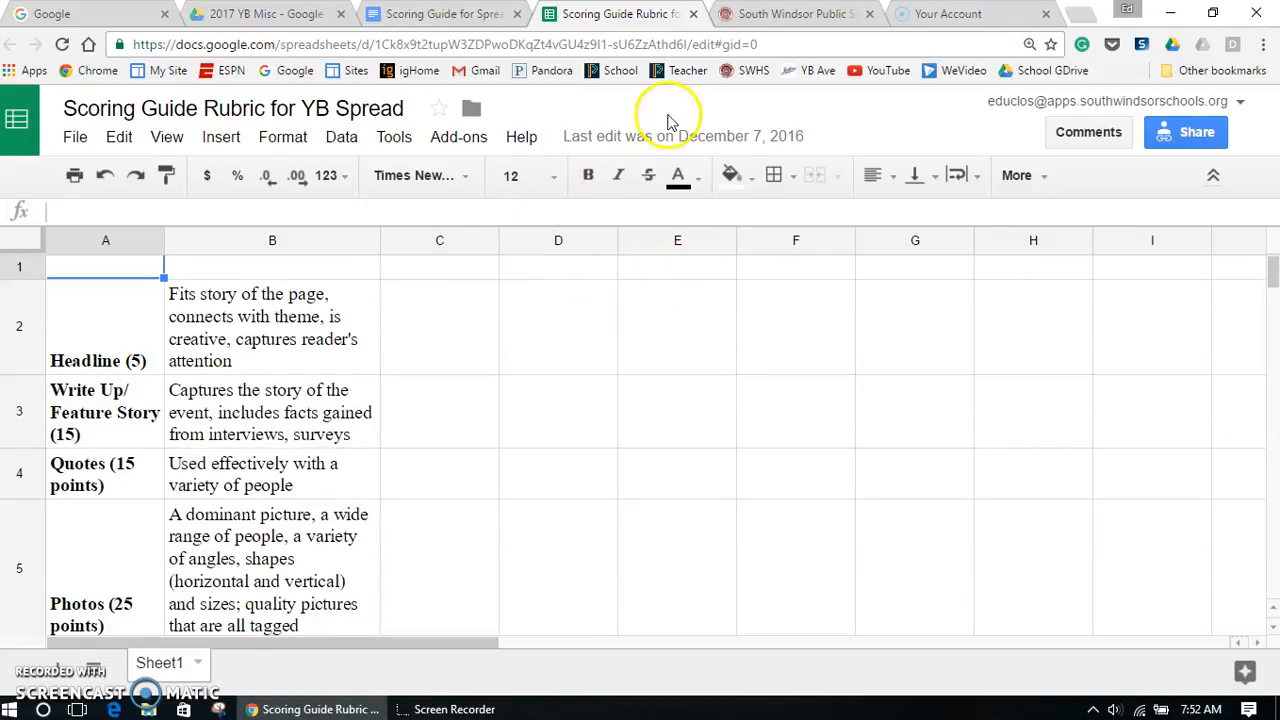
# - Create a new Google Sheets spreadsheet in the 2017 YB Misc Drive folder and name it YB Spread
pyautogui.click(268, 16)
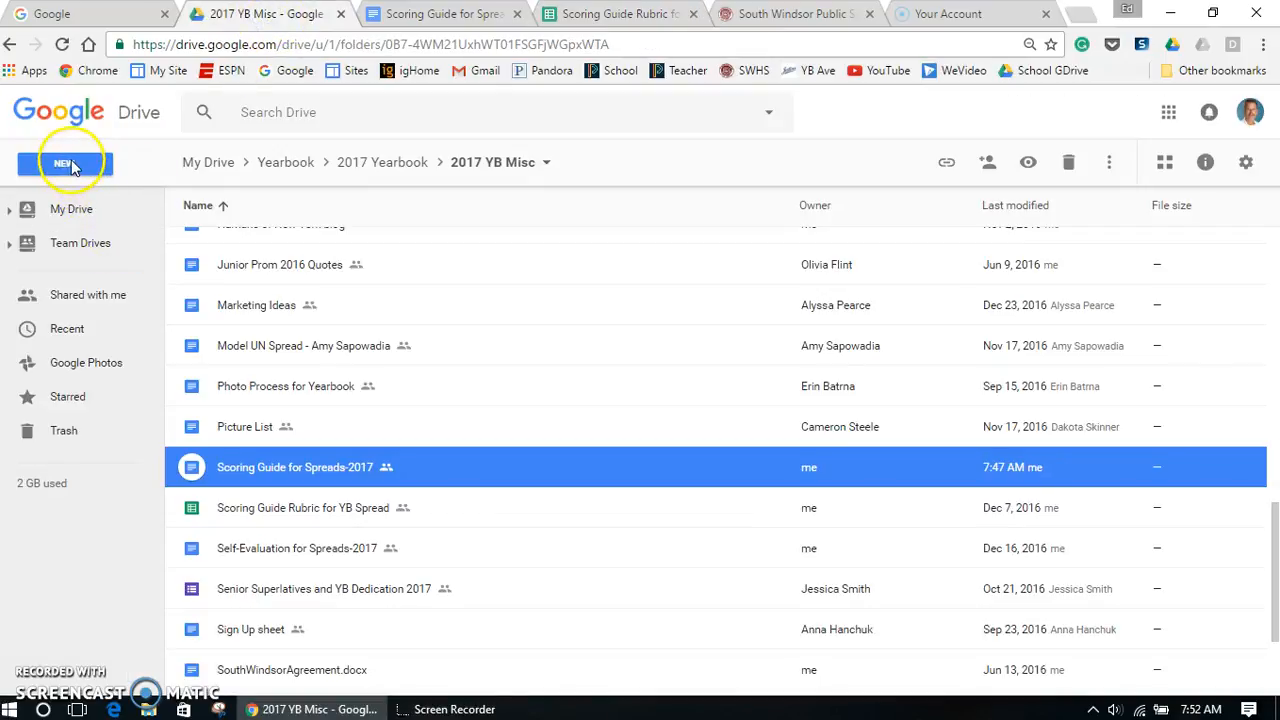
pyautogui.click(72, 165)
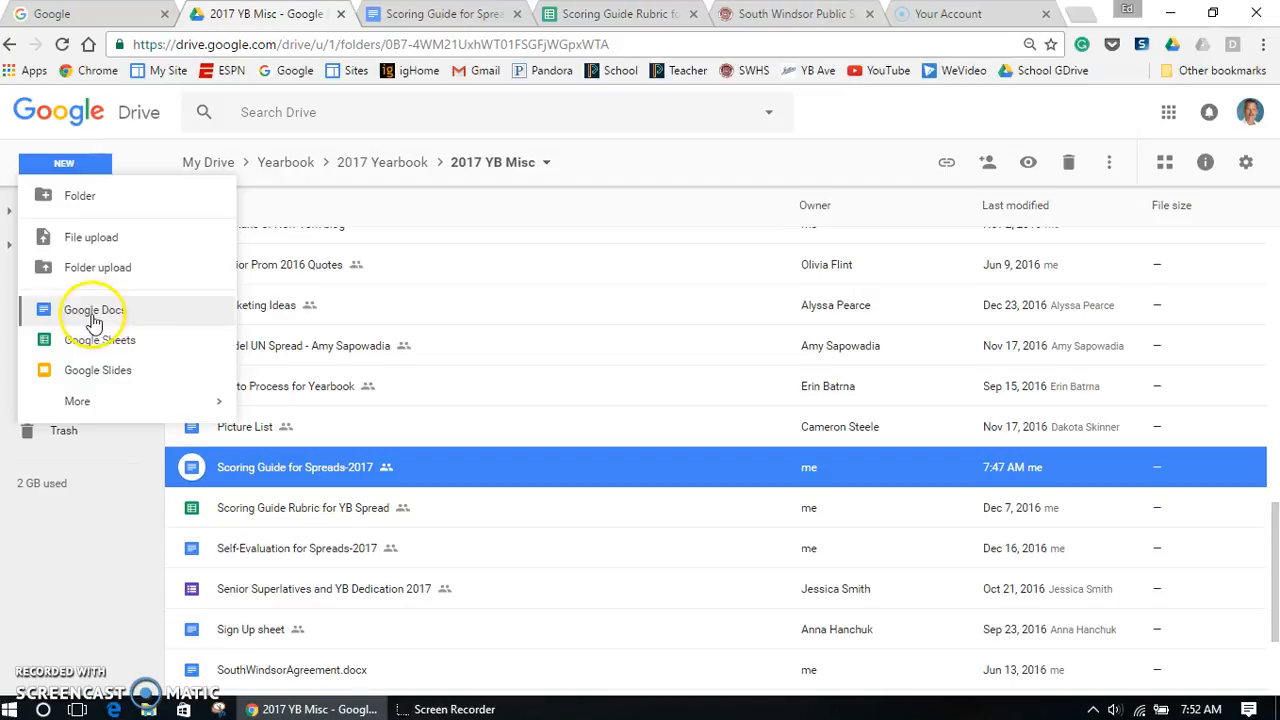
pyautogui.click(105, 340)
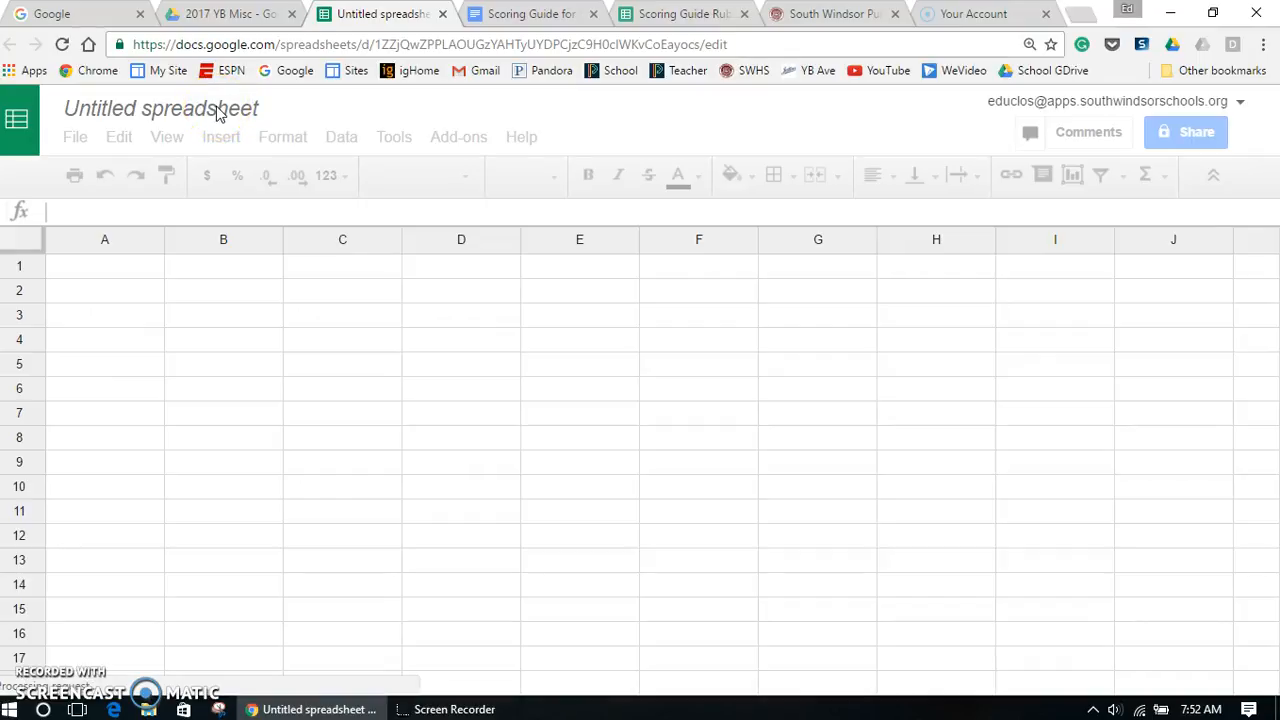
pyautogui.click(217, 107)
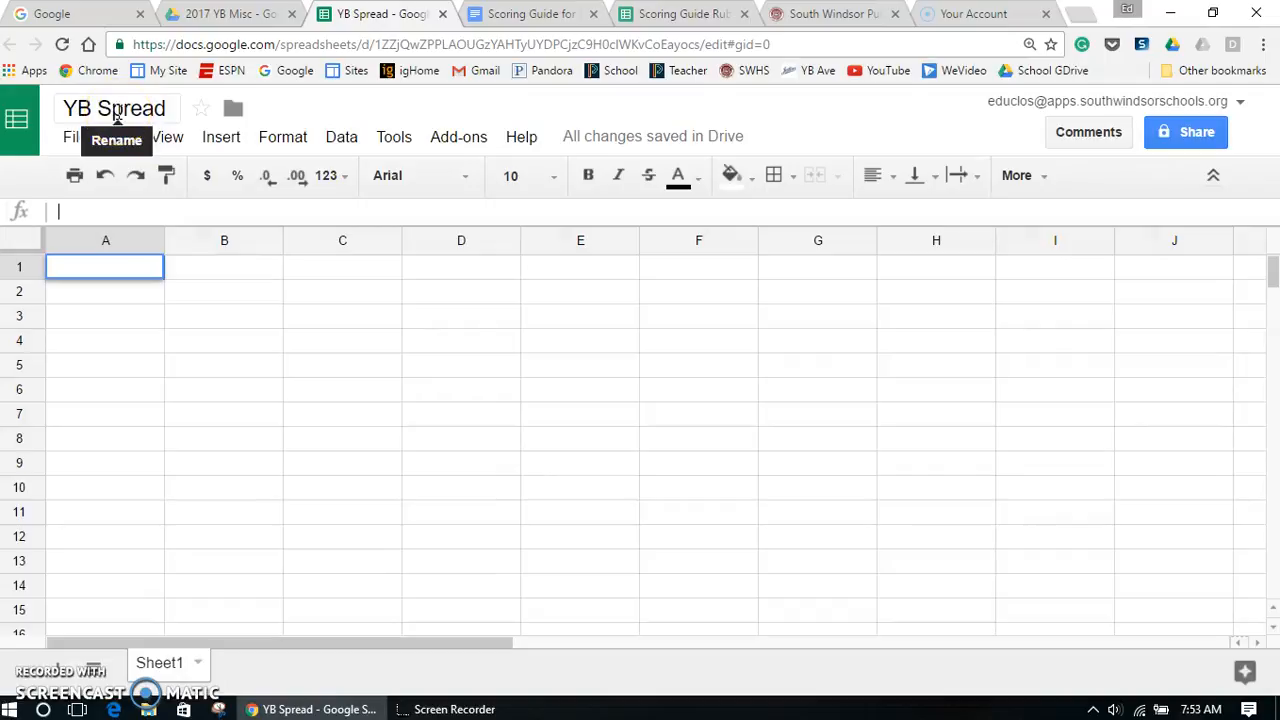
# - Launch the Doctopus add-on and set its mode to ingest a Google Classroom Assignment
pyautogui.click(470, 137)
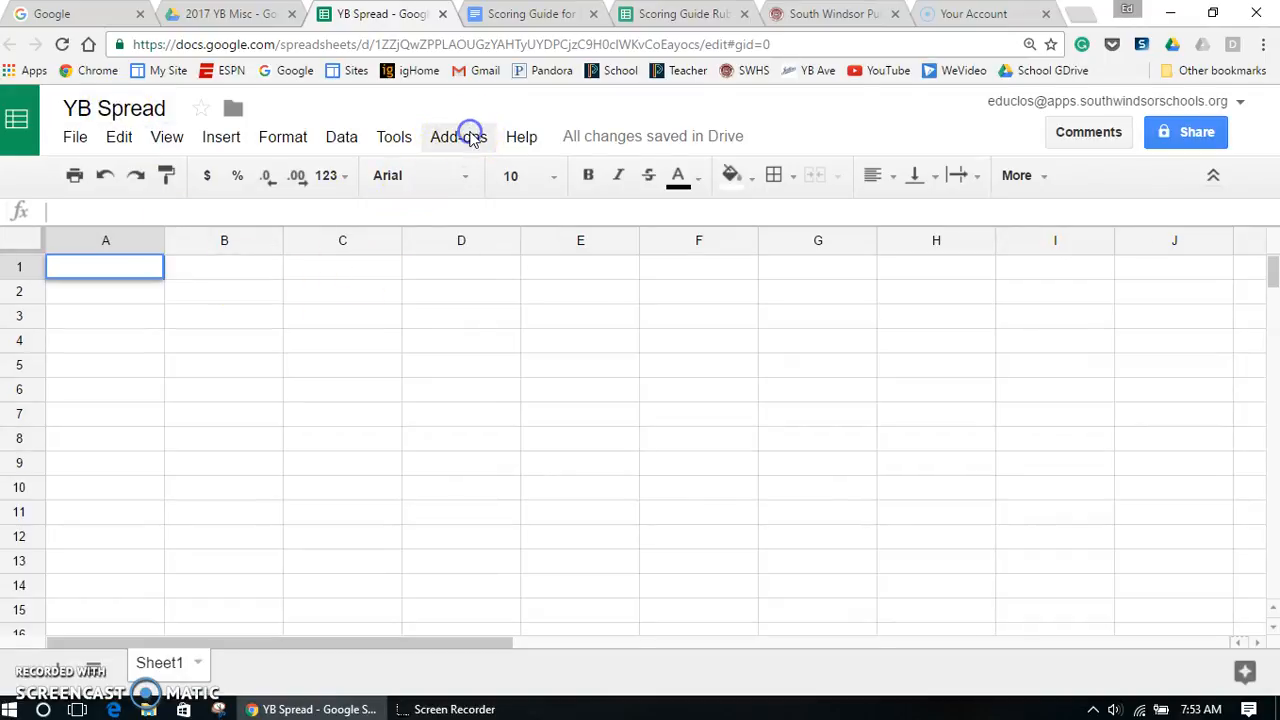
pyautogui.click(465, 139)
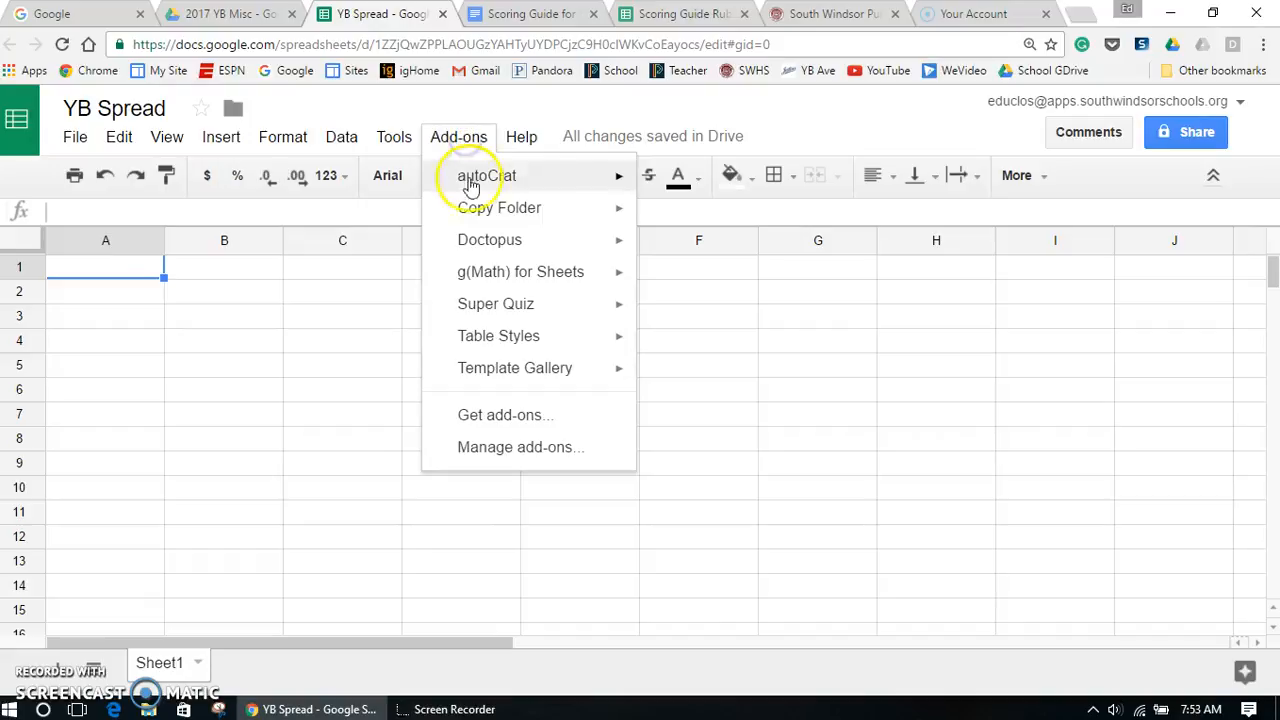
pyautogui.moveTo(490, 255)
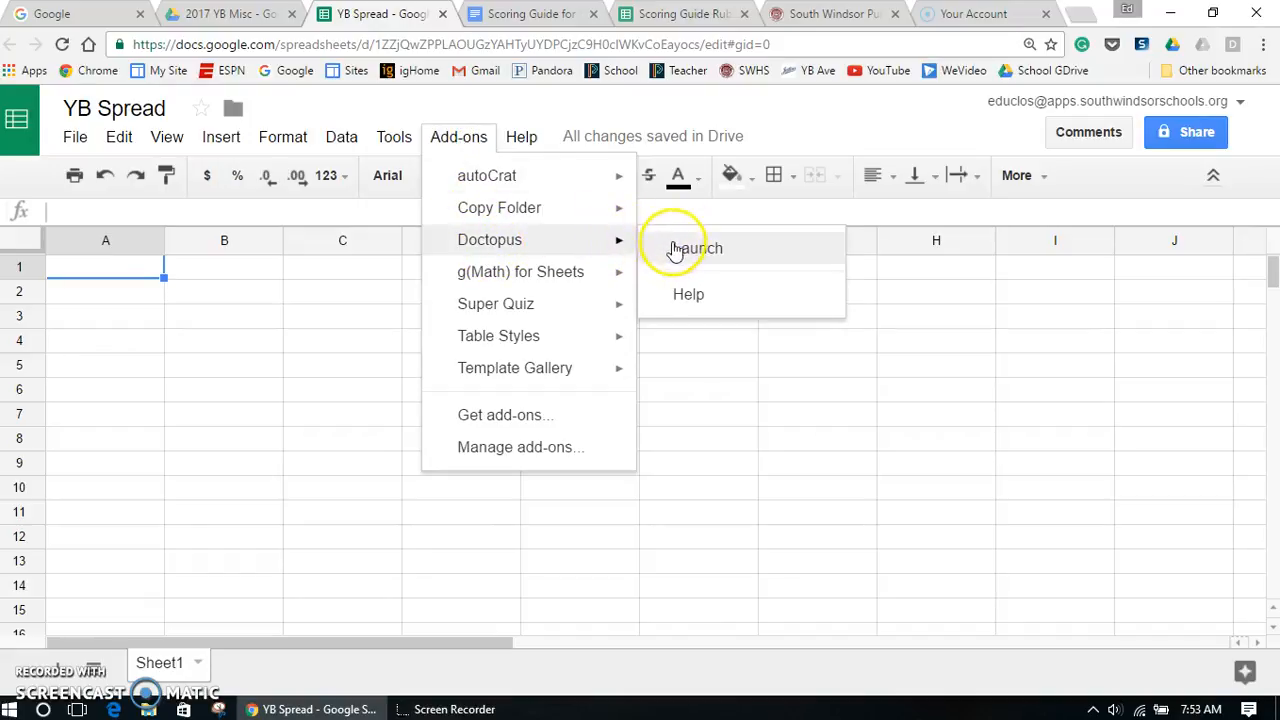
pyautogui.click(676, 249)
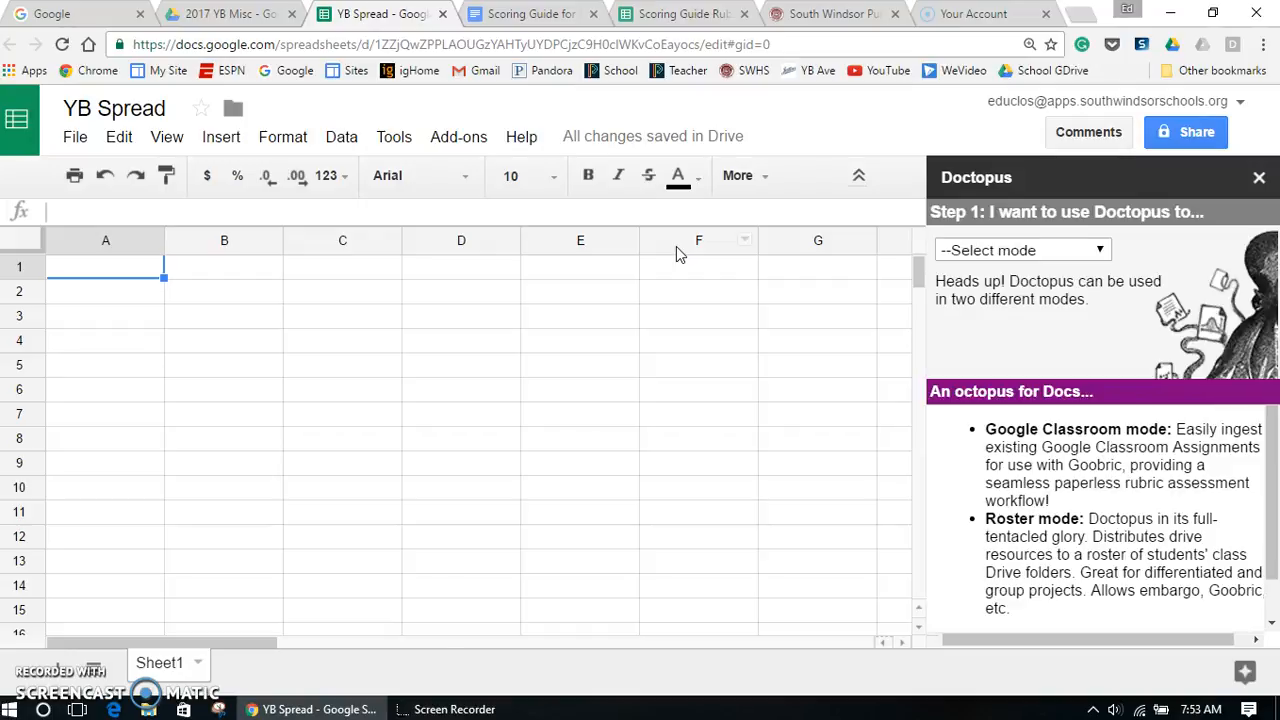
pyautogui.click(1100, 251)
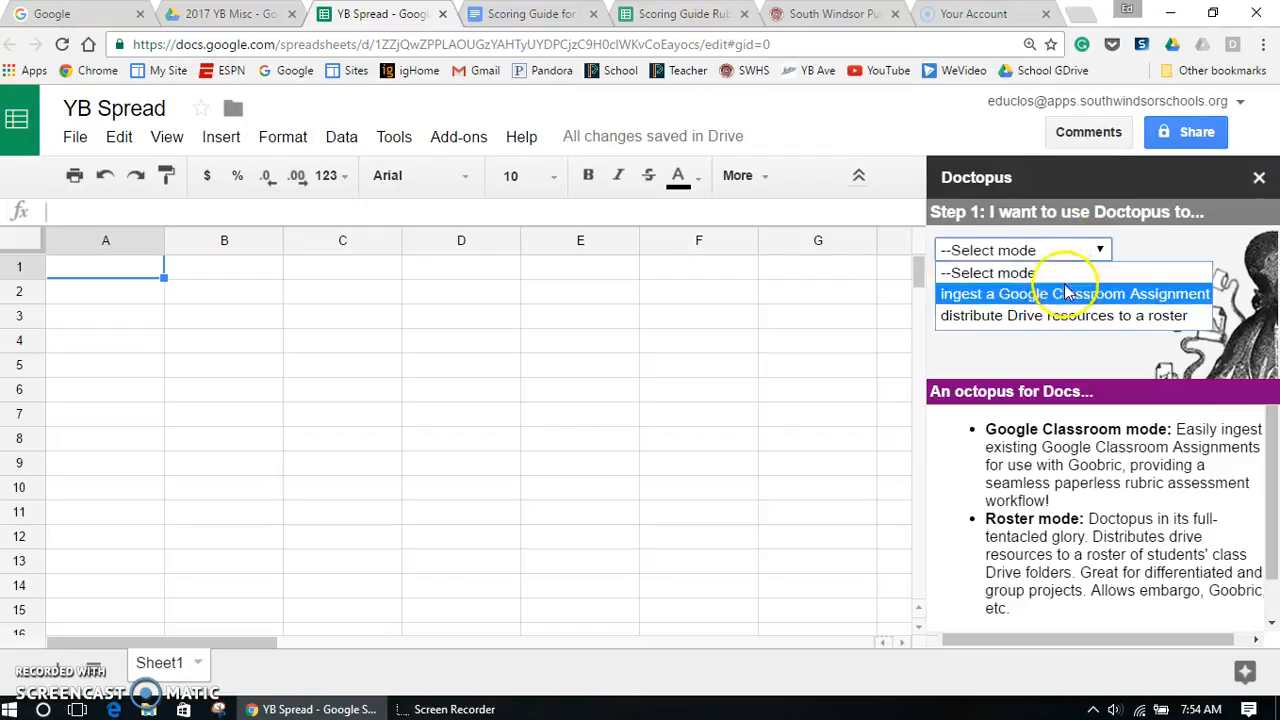
pyautogui.click(1033, 295)
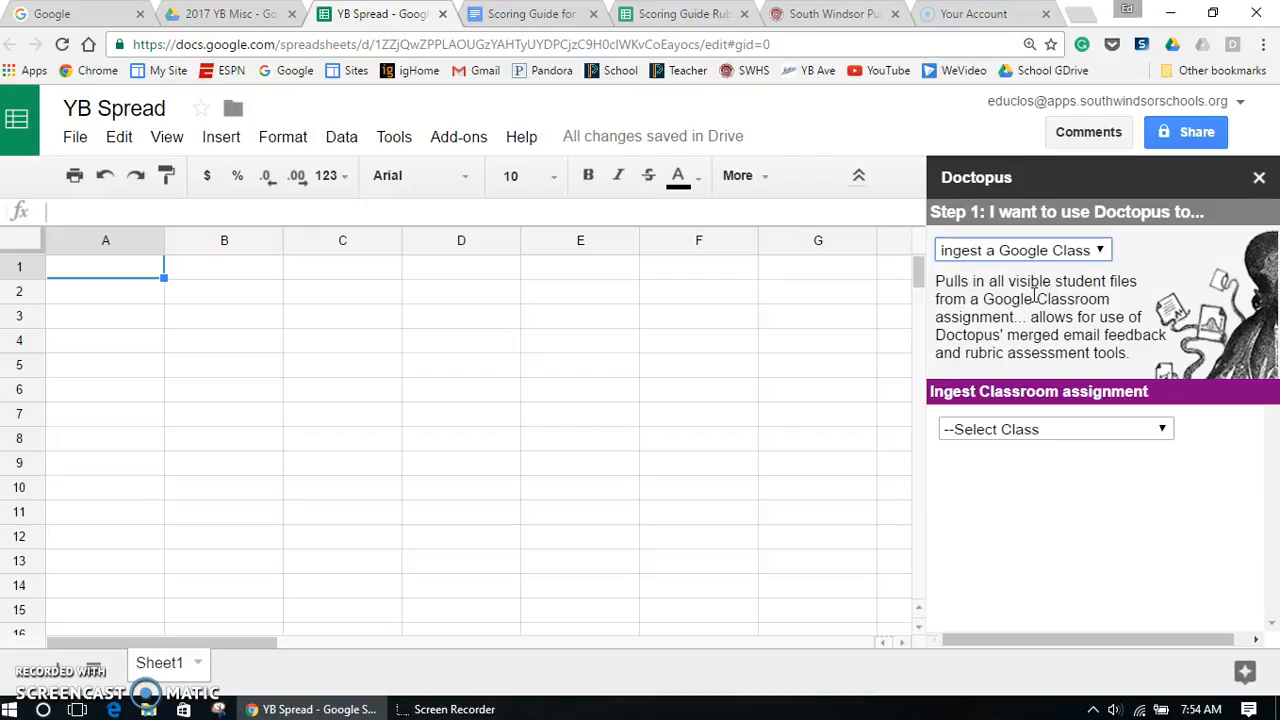
# - Ingest the Self-Evaluation of YB Spread assignment from the 2016-17 Yearbook class, including files not yet turned in
pyautogui.click(1160, 430)
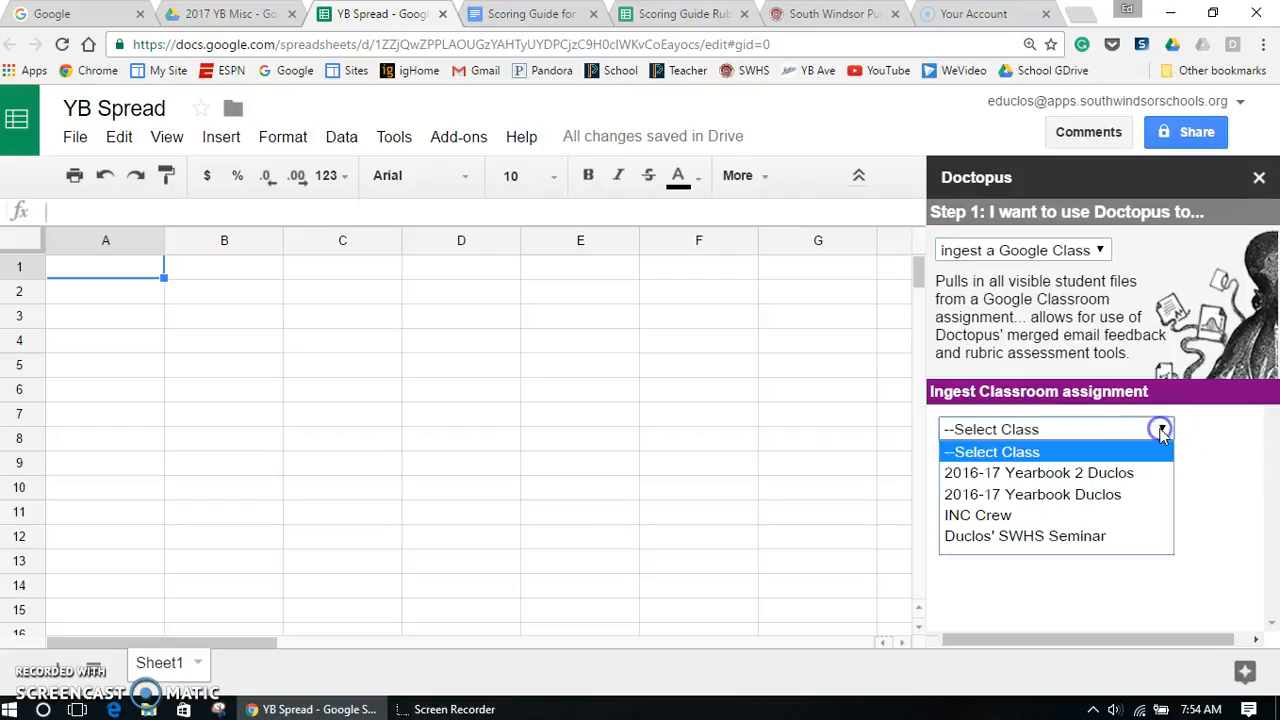
pyautogui.click(1051, 493)
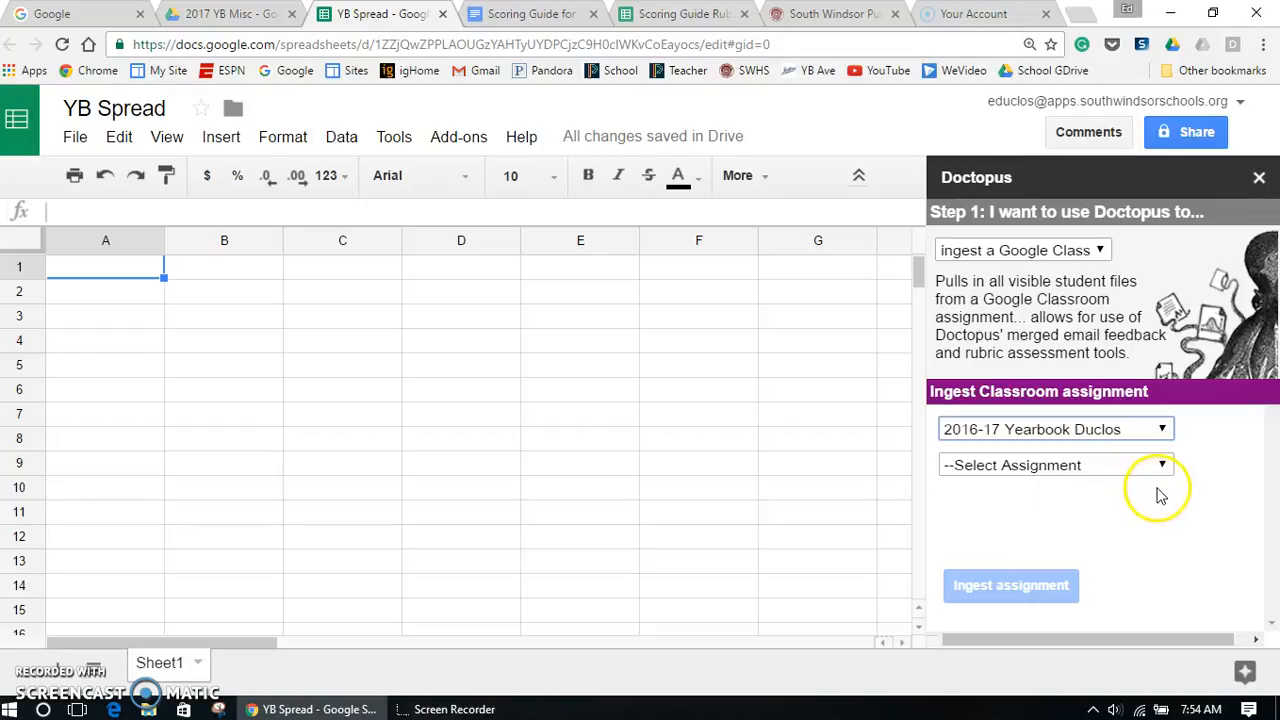
pyautogui.click(1163, 467)
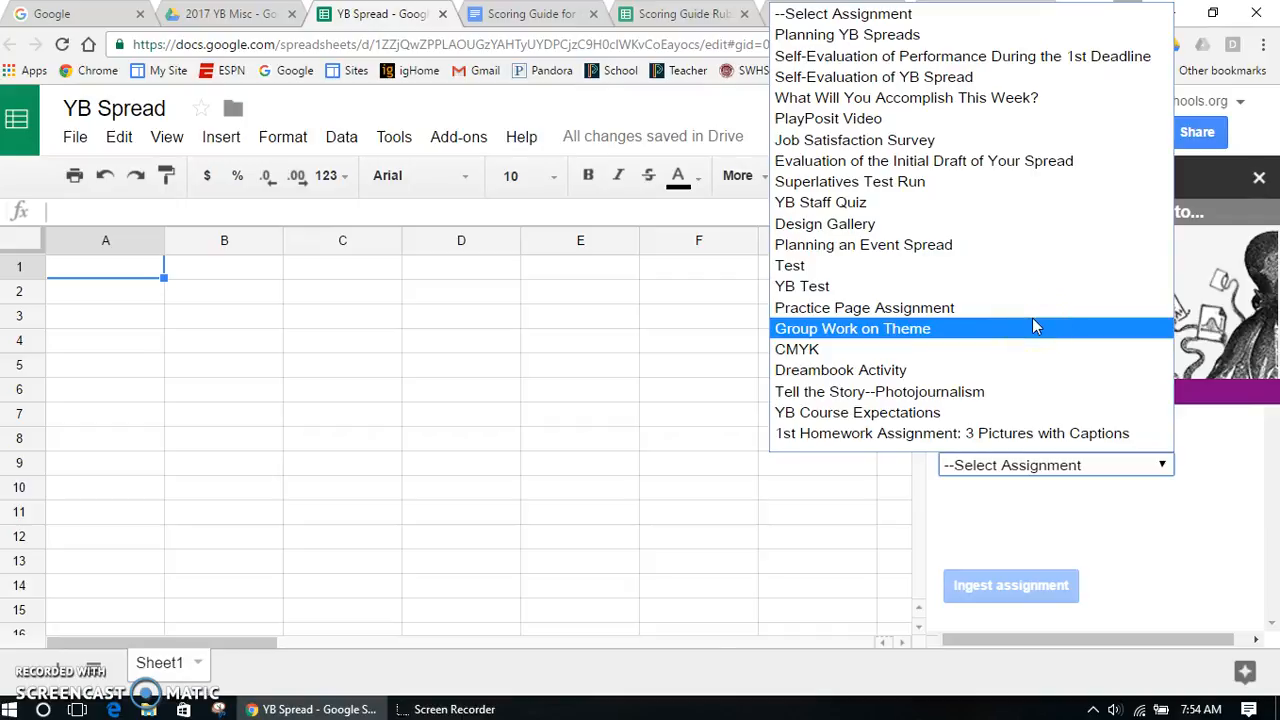
pyautogui.click(940, 80)
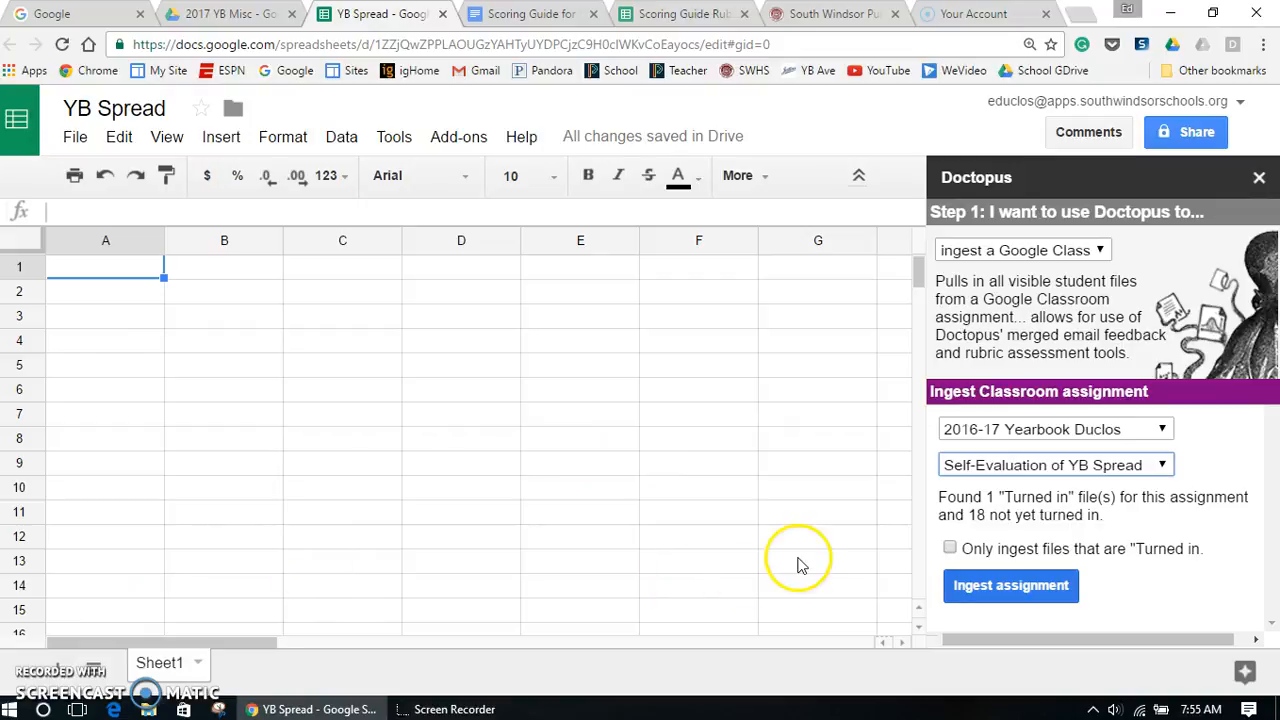
pyautogui.click(1005, 590)
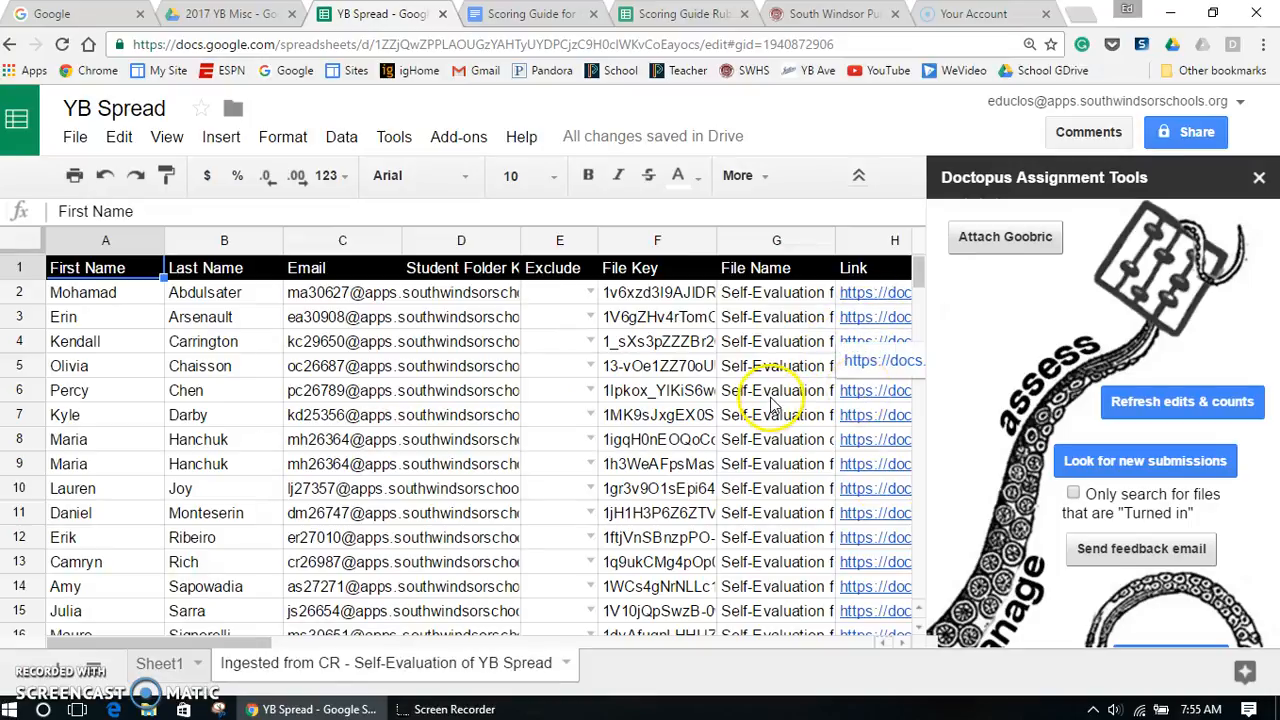
# - Attach the Scoring Guide Rubric for YB Spread with Goobric, keeping it viewable to students but turning off self/peer assessment and email notification
pyautogui.click(997, 244)
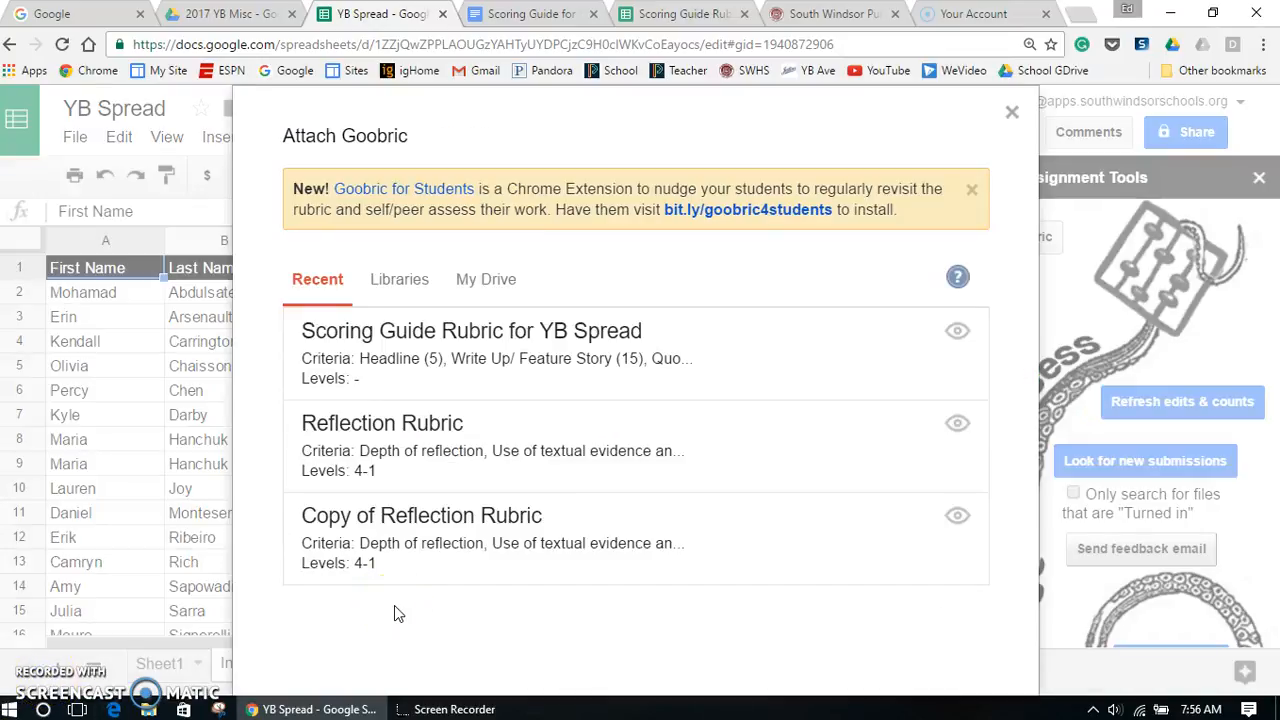
pyautogui.click(483, 347)
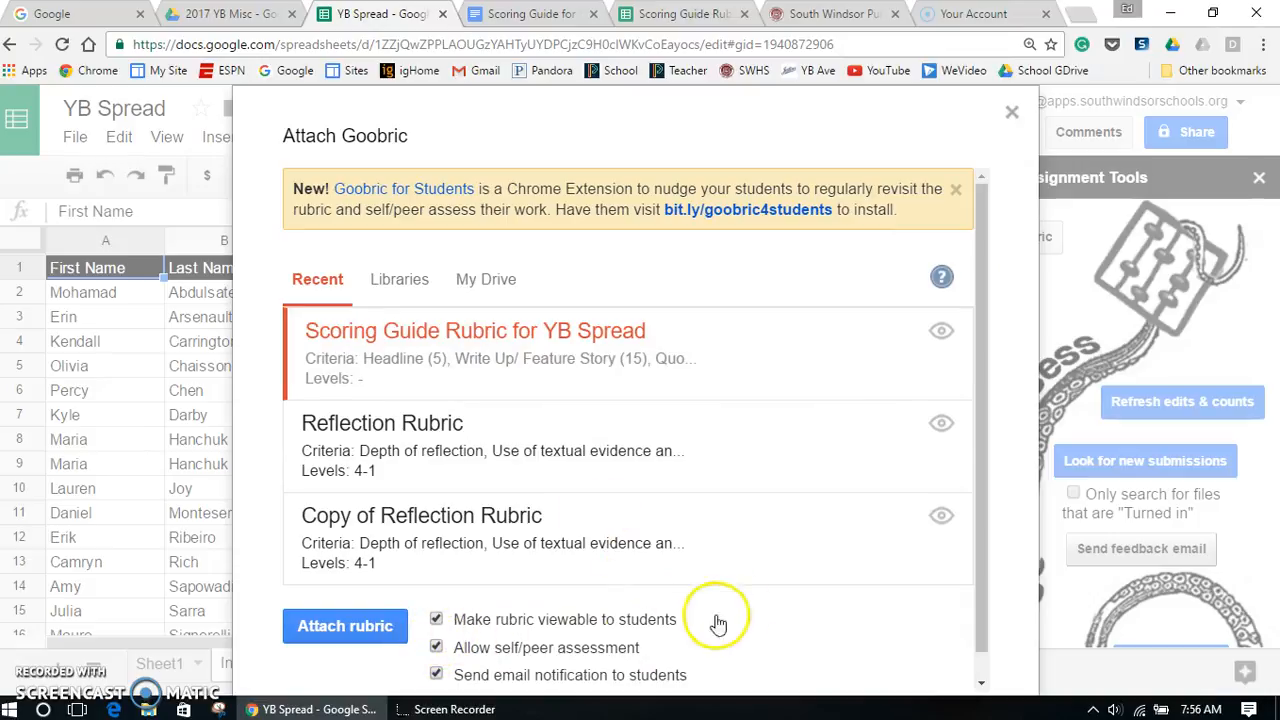
pyautogui.click(437, 648)
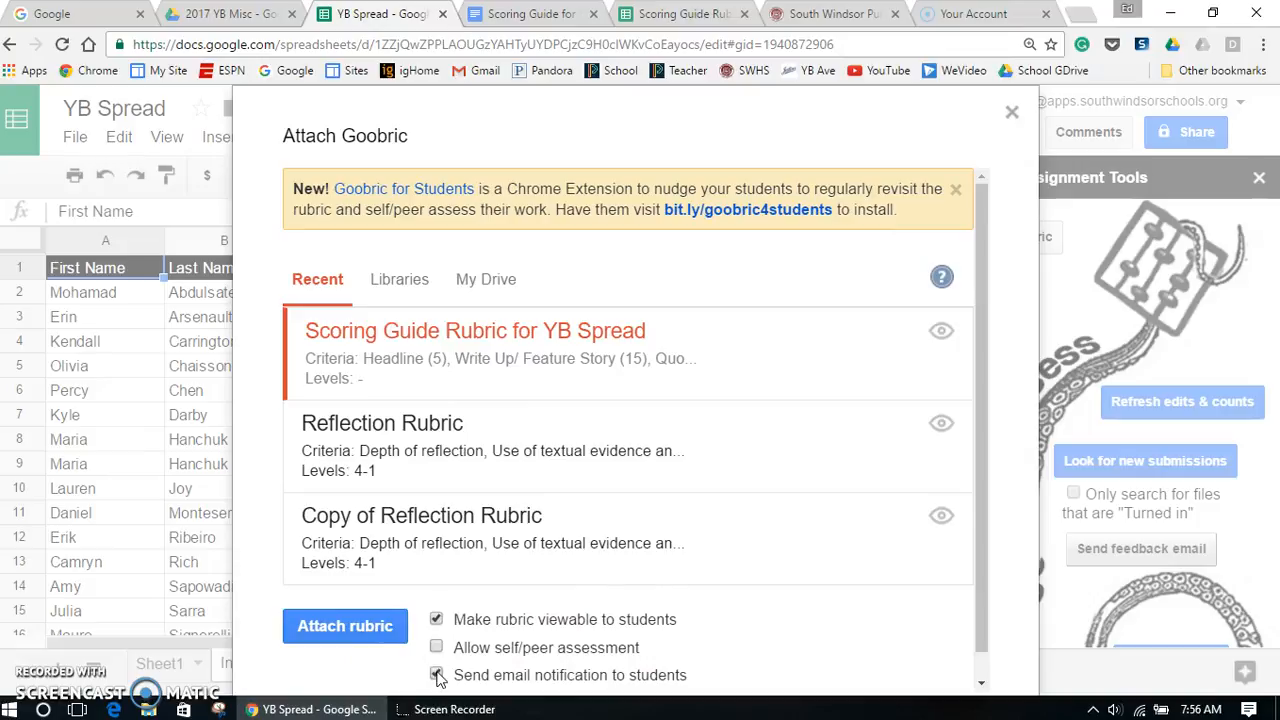
pyautogui.click(437, 676)
pyautogui.click(462, 665)
pyautogui.click(358, 628)
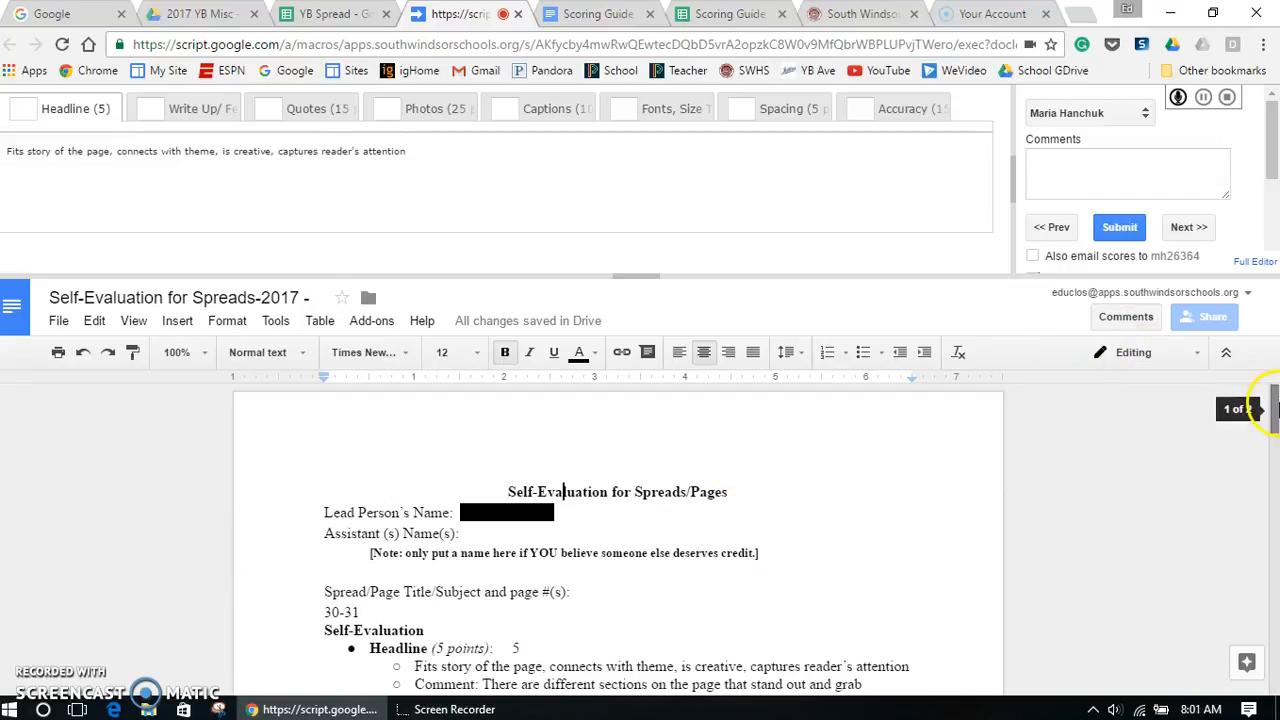
# - Score the student's self-evaluation in the rubric: Headline 5, Write Up 14, Quotes 15, Photos 25, Captions 10, Fonts 9, Spacing 5, Accuracy 14
pyautogui.moveTo(1274, 409)
pyautogui.mouseDown()
pyautogui.moveTo(1274, 486)
pyautogui.moveTo(1274, 392)
pyautogui.mouseUp()
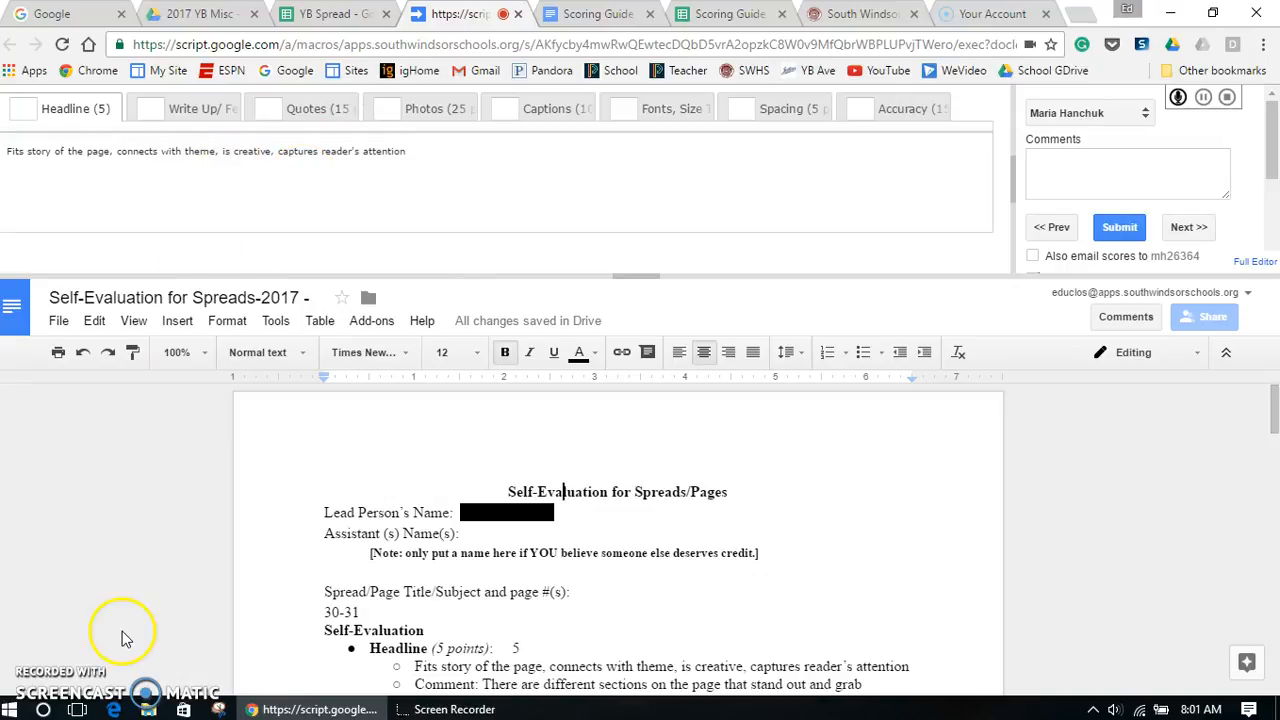
pyautogui.scroll(-1, 115, 450)
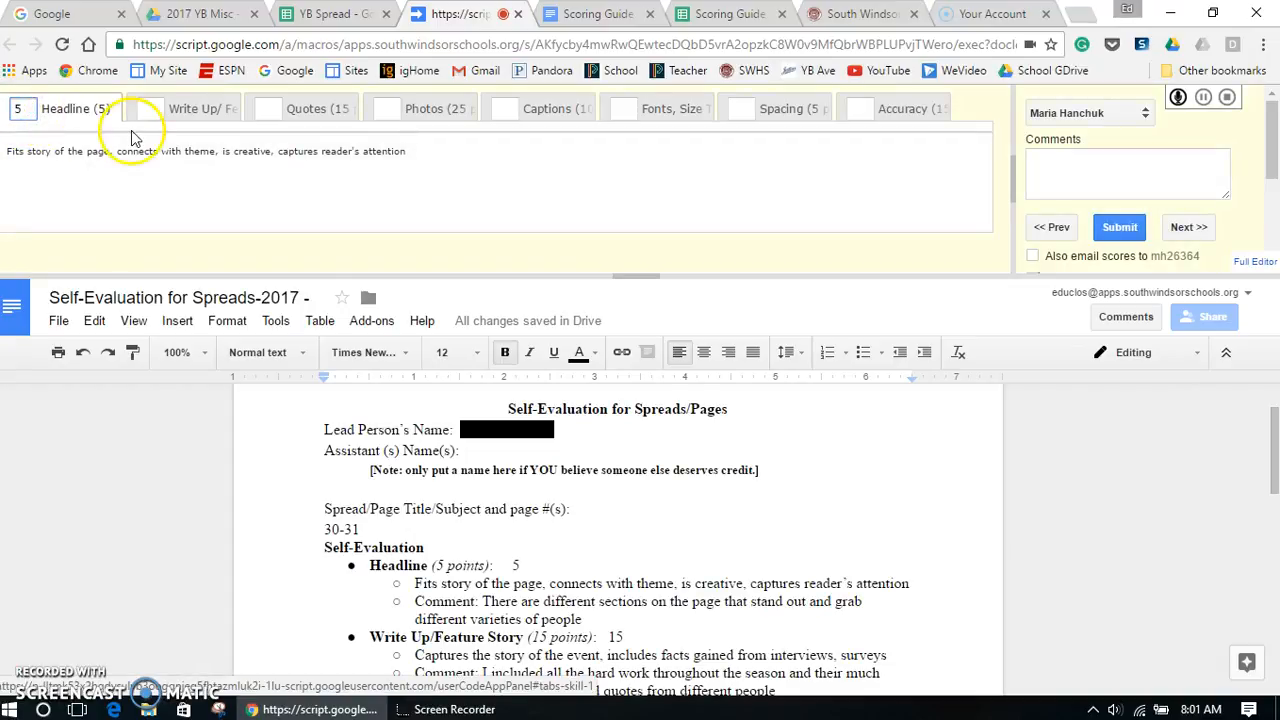
pyautogui.click(155, 106)
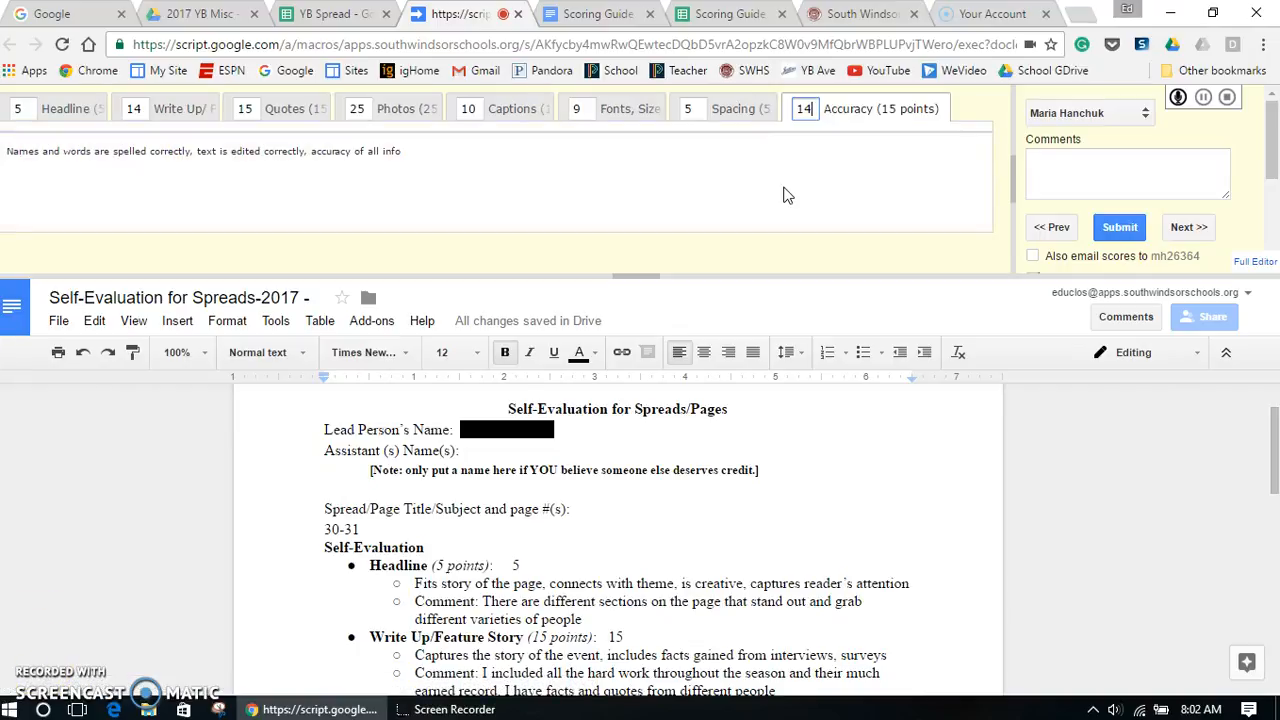
pyautogui.click(697, 140)
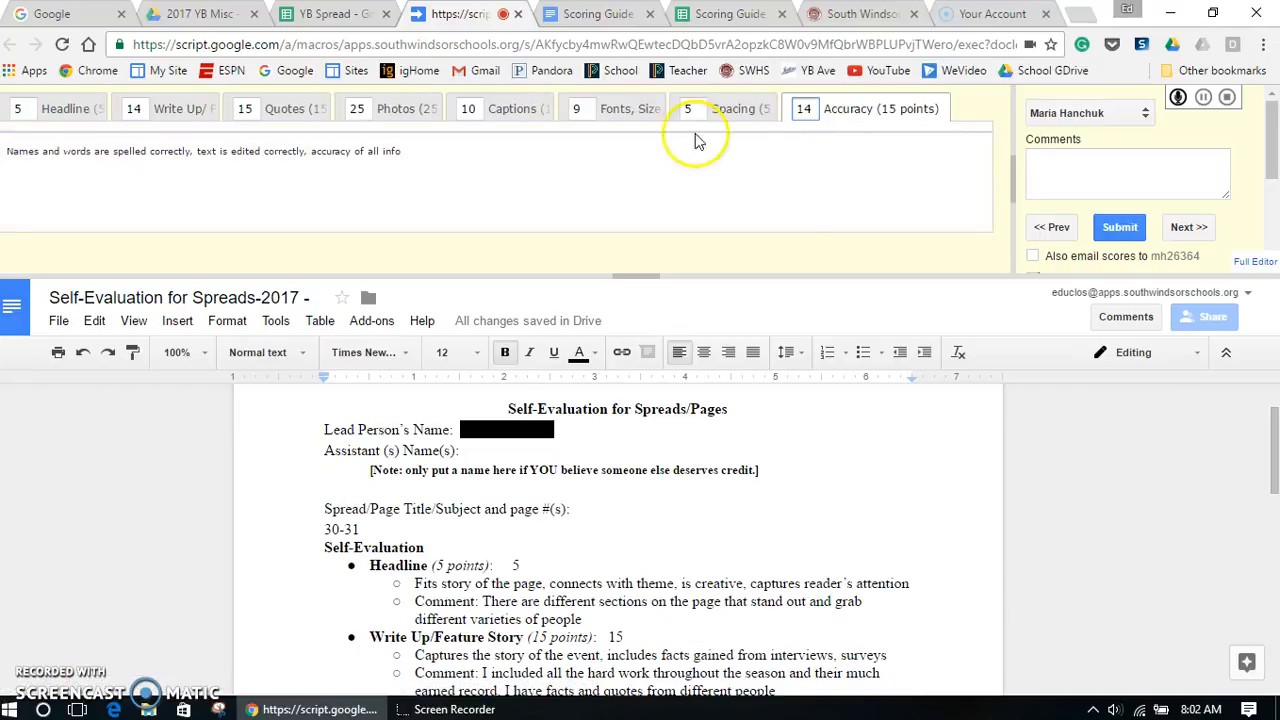
pyautogui.click(1120, 222)
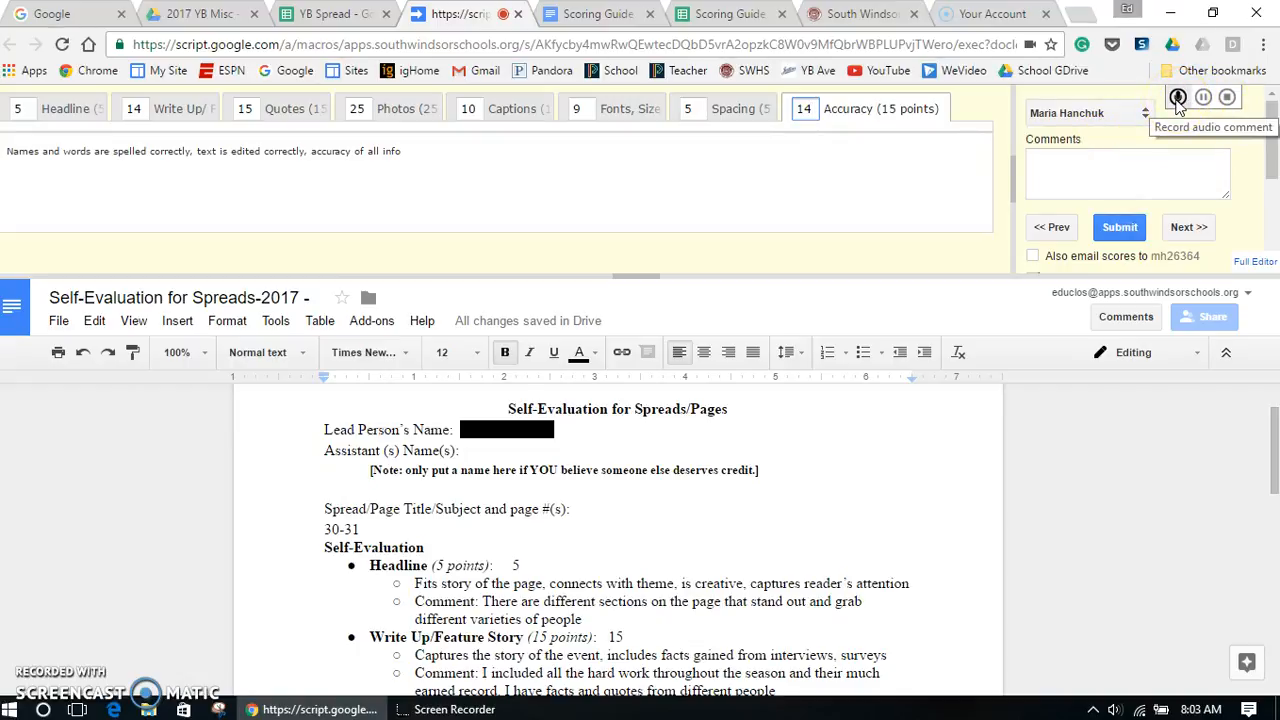
# - Add the comment "Excellent!" to the student's assessment and turn off auto-advance on submit
pyautogui.click(1068, 165)
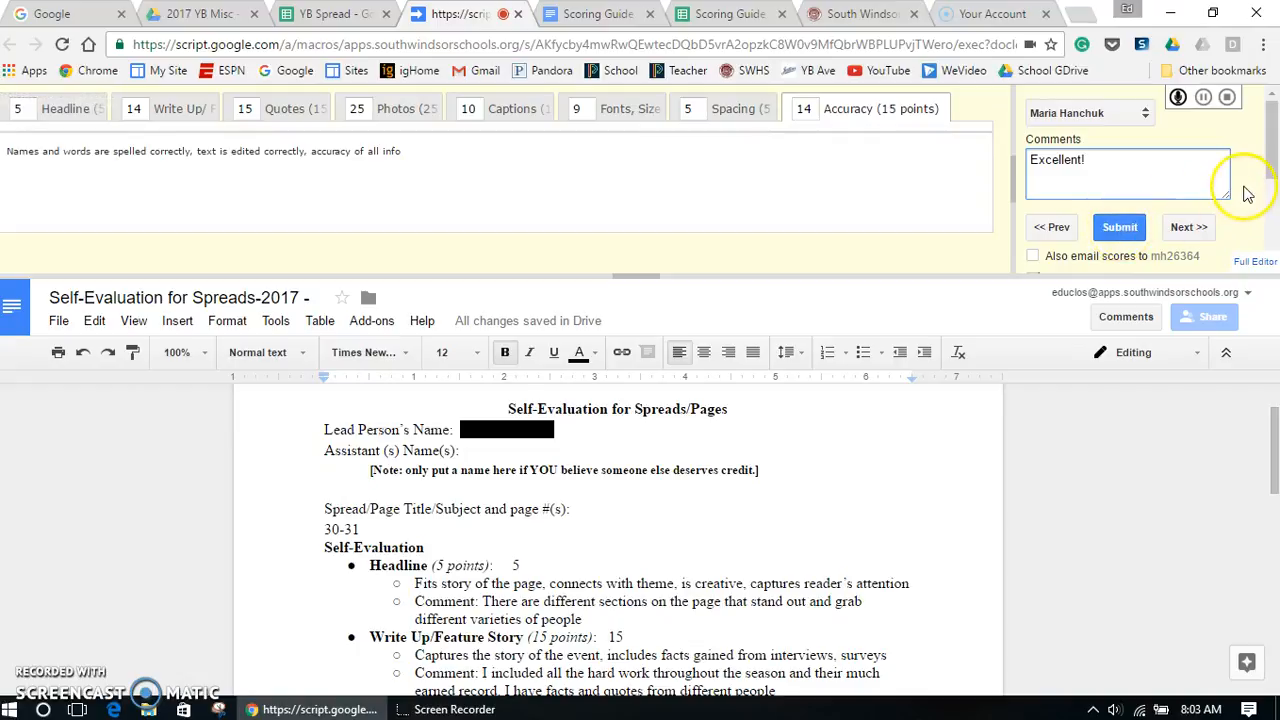
pyautogui.moveTo(1266, 170); pyautogui.dragTo(1270, 186)
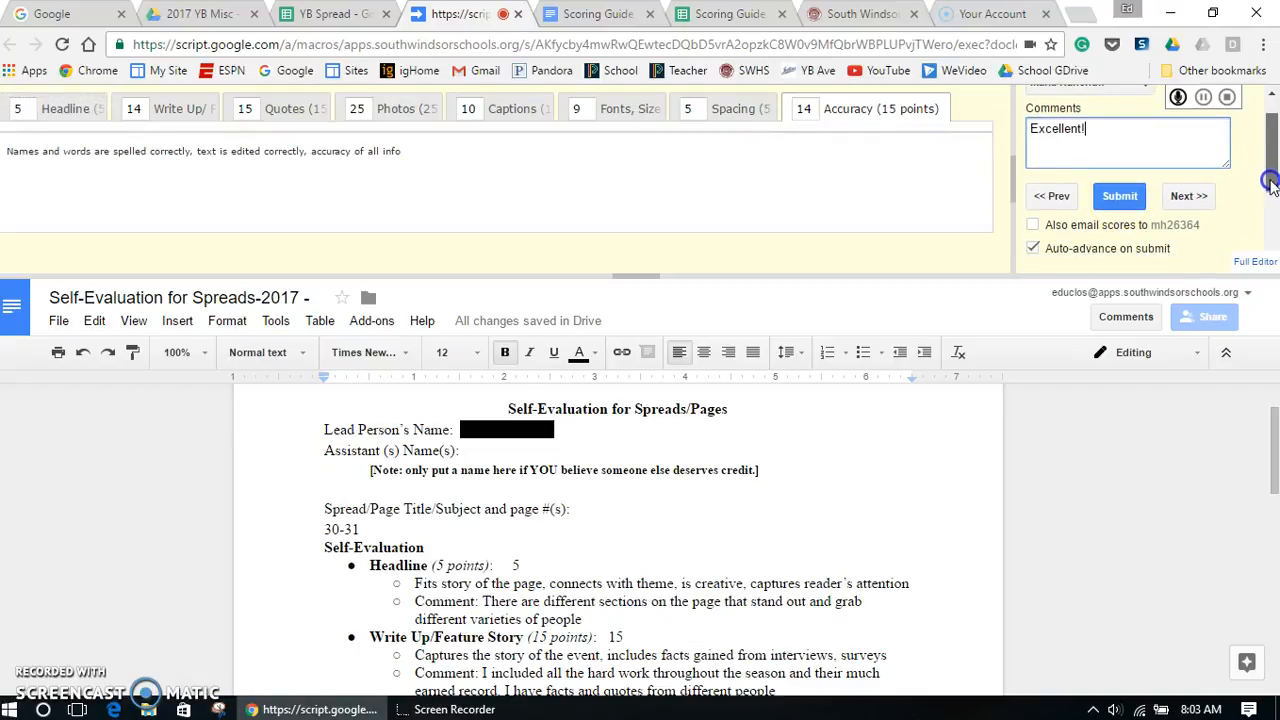
pyautogui.click(1034, 246)
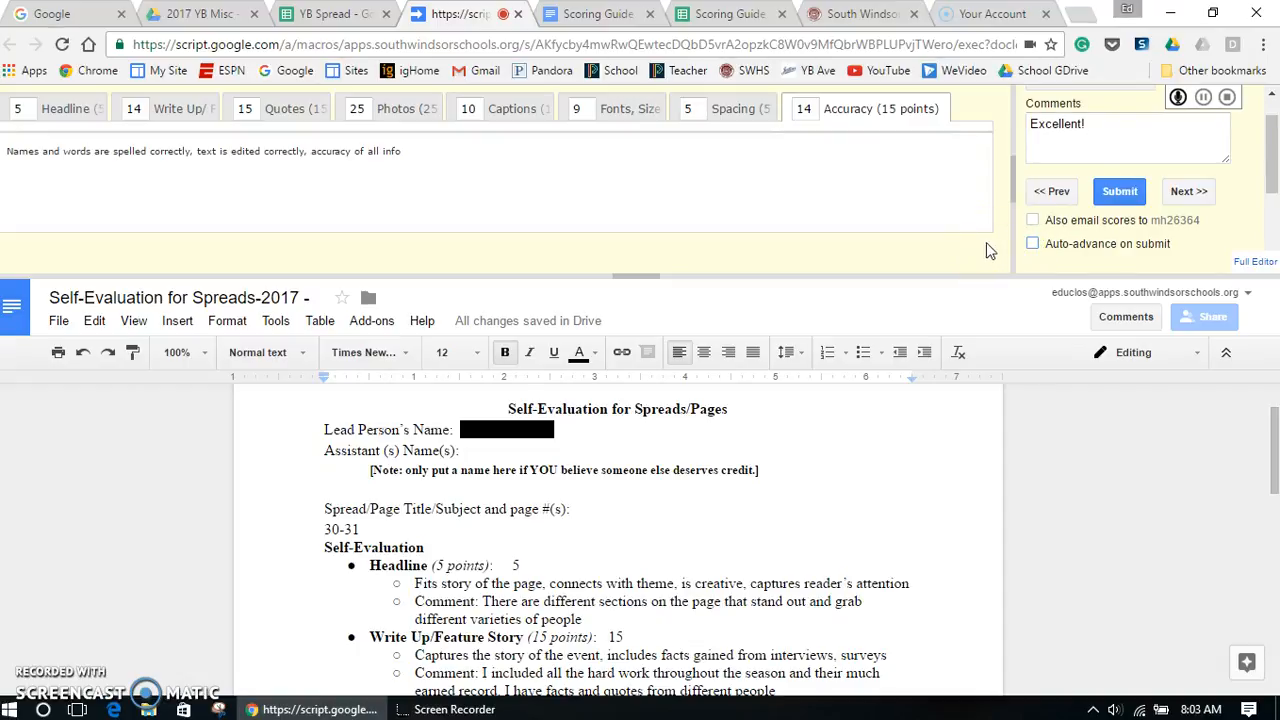
# - Submit the student's rubric scores and comment, and look through the self-evaluation document for the recorded assessment
pyautogui.click(1120, 193)
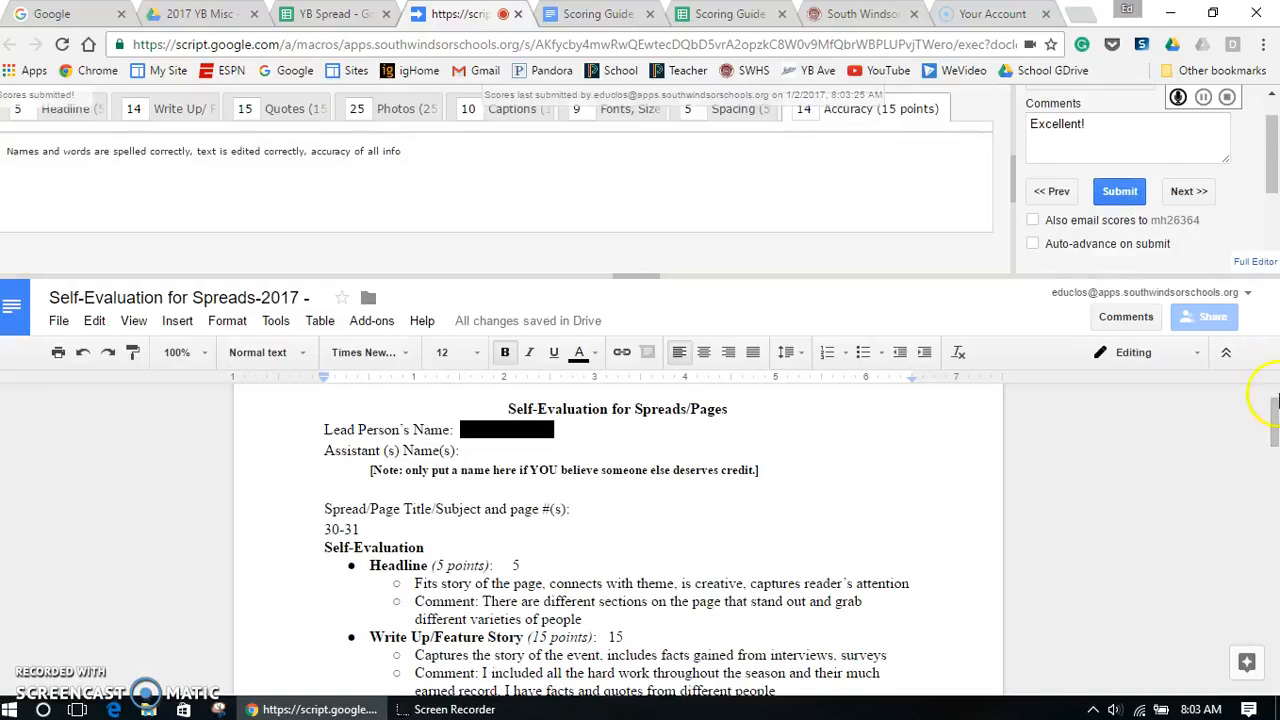
pyautogui.click(1274, 421)
pyautogui.moveTo(1274, 421); pyautogui.dragTo(1274, 606)
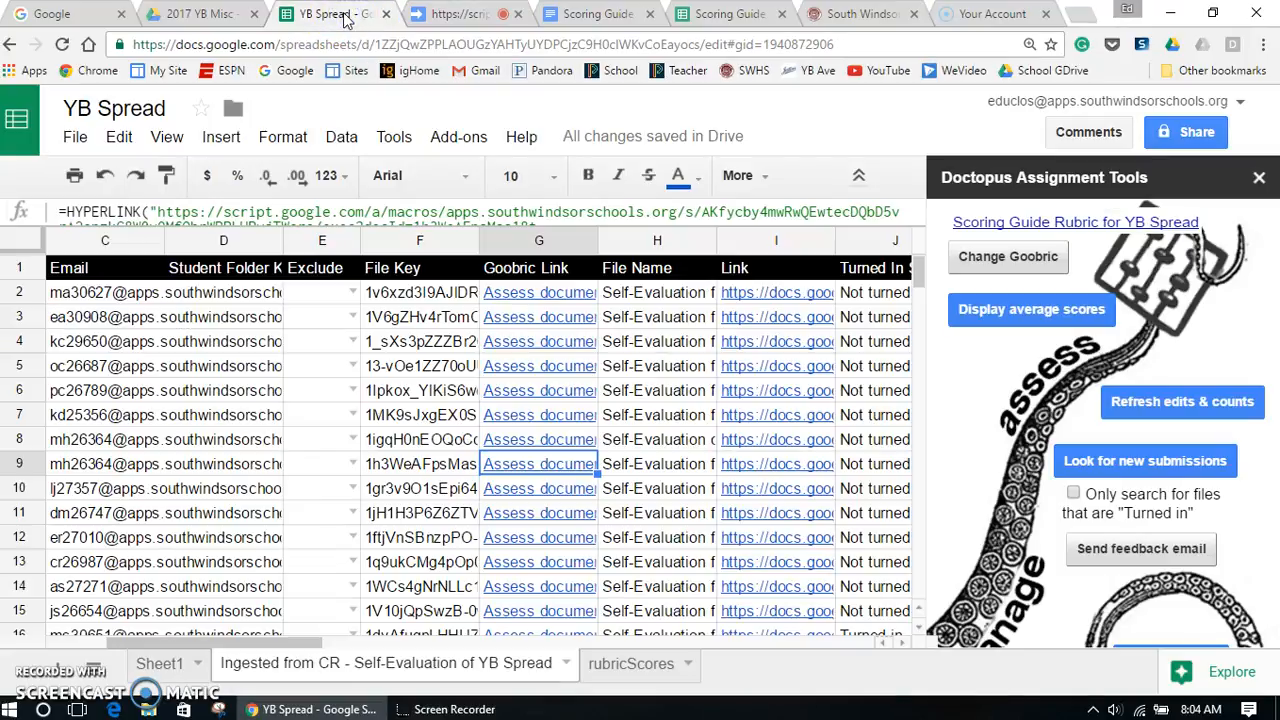
# - Switch to the YB Spread spreadsheet and add the header "Total" in cell O1 of the rubricScores sheet, beside Comment
pyautogui.click(168, 666)
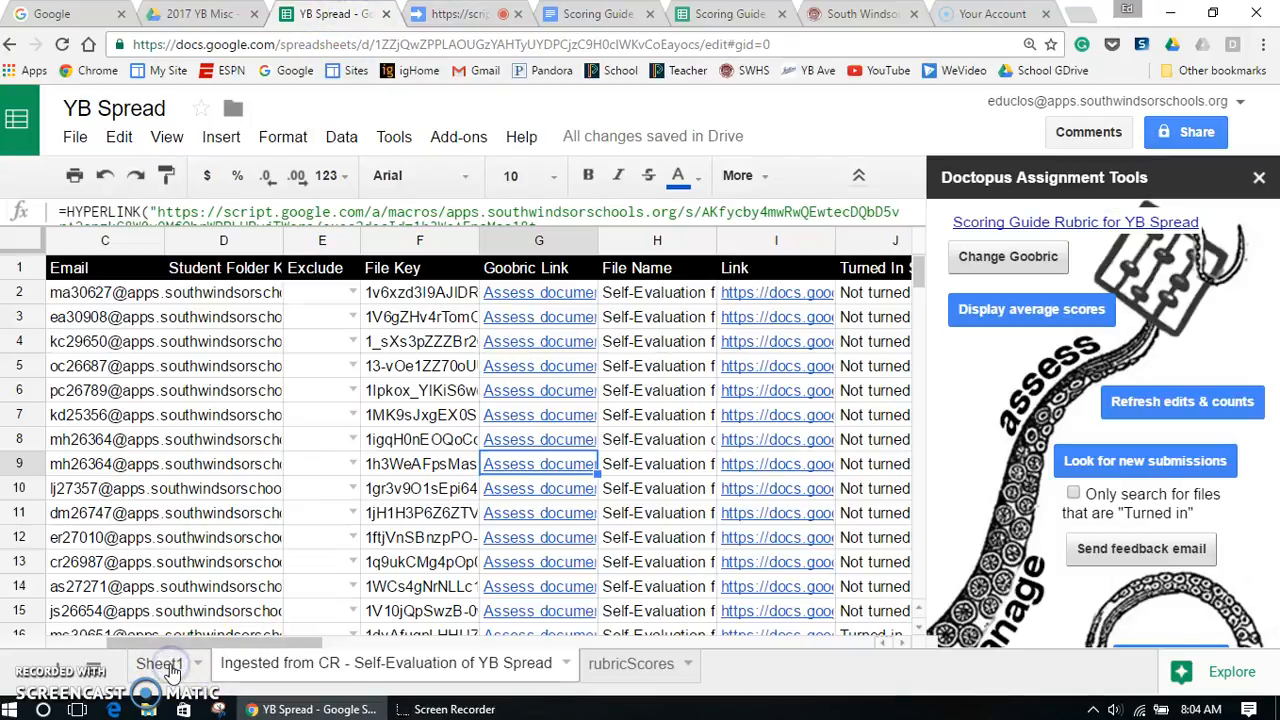
pyautogui.click(335, 668)
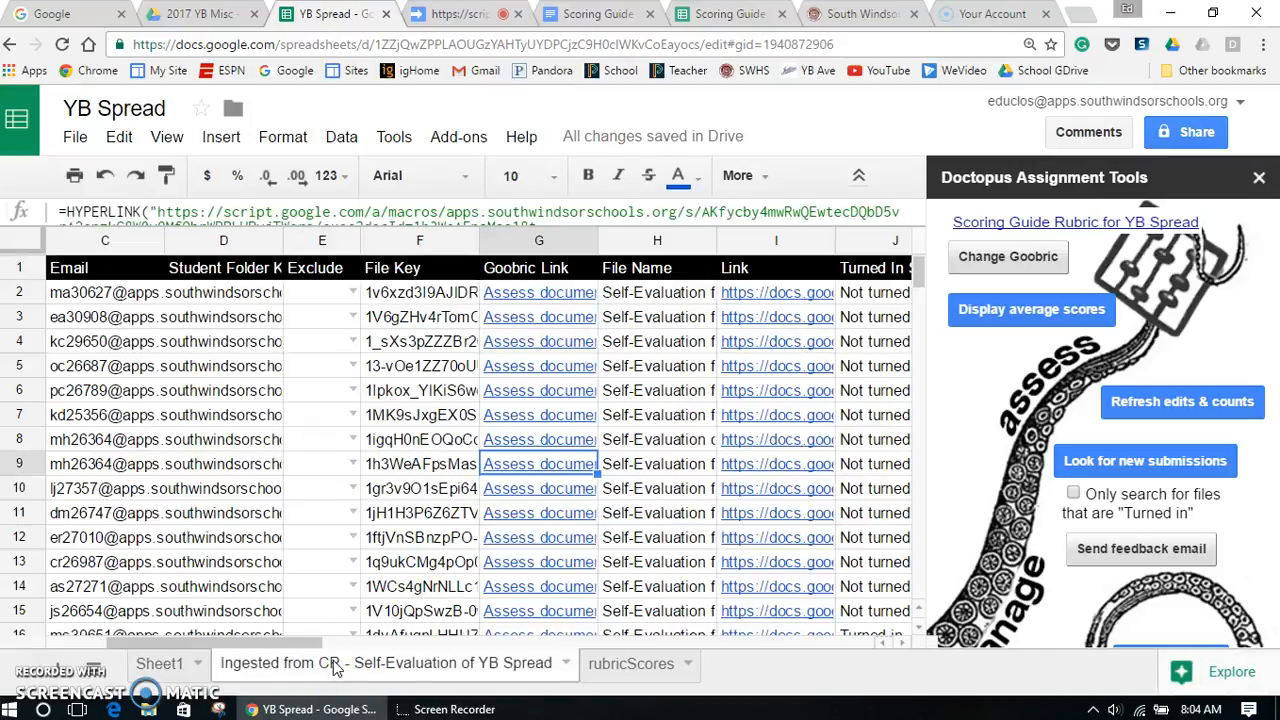
pyautogui.click(634, 666)
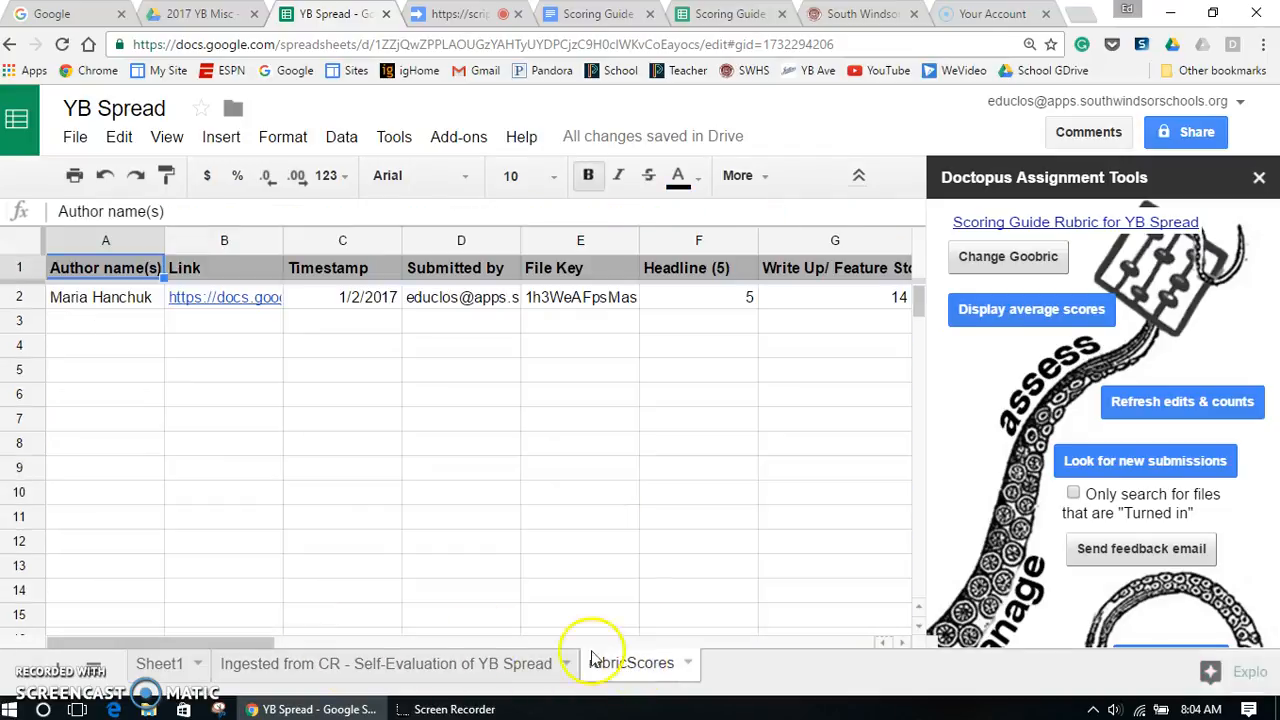
pyautogui.moveTo(220, 643); pyautogui.dragTo(497, 620)
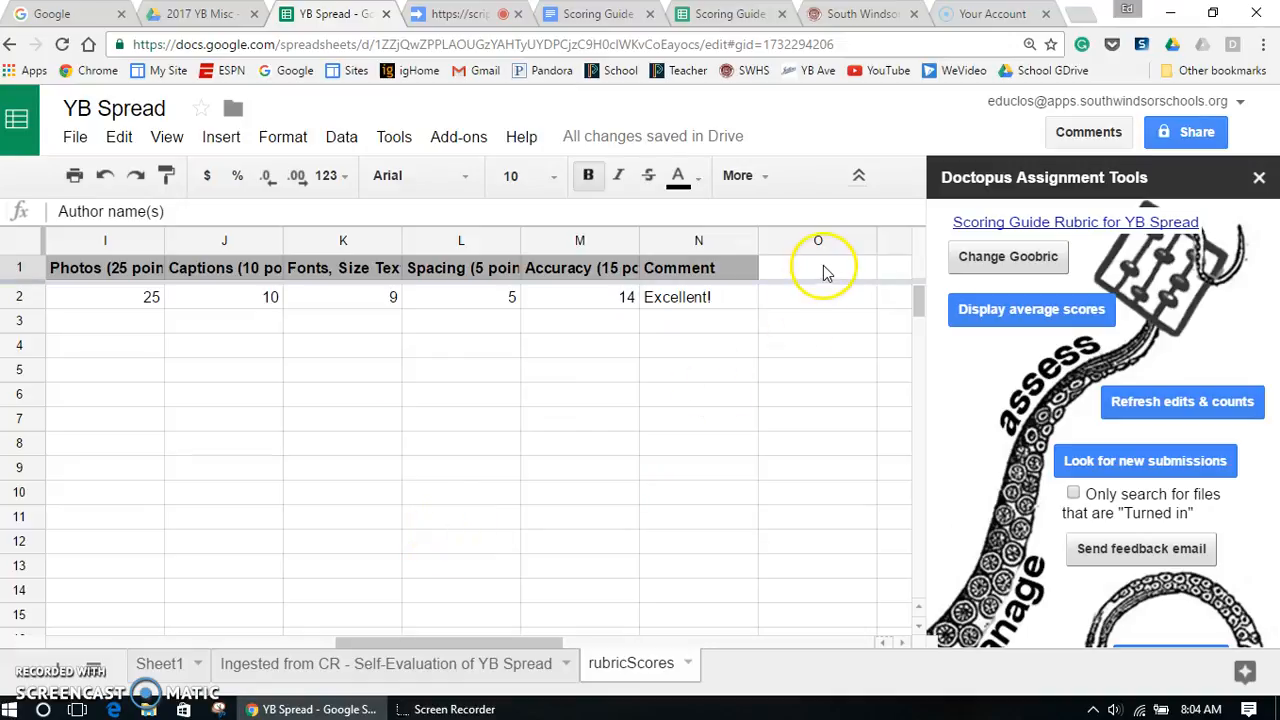
pyautogui.click(824, 270)
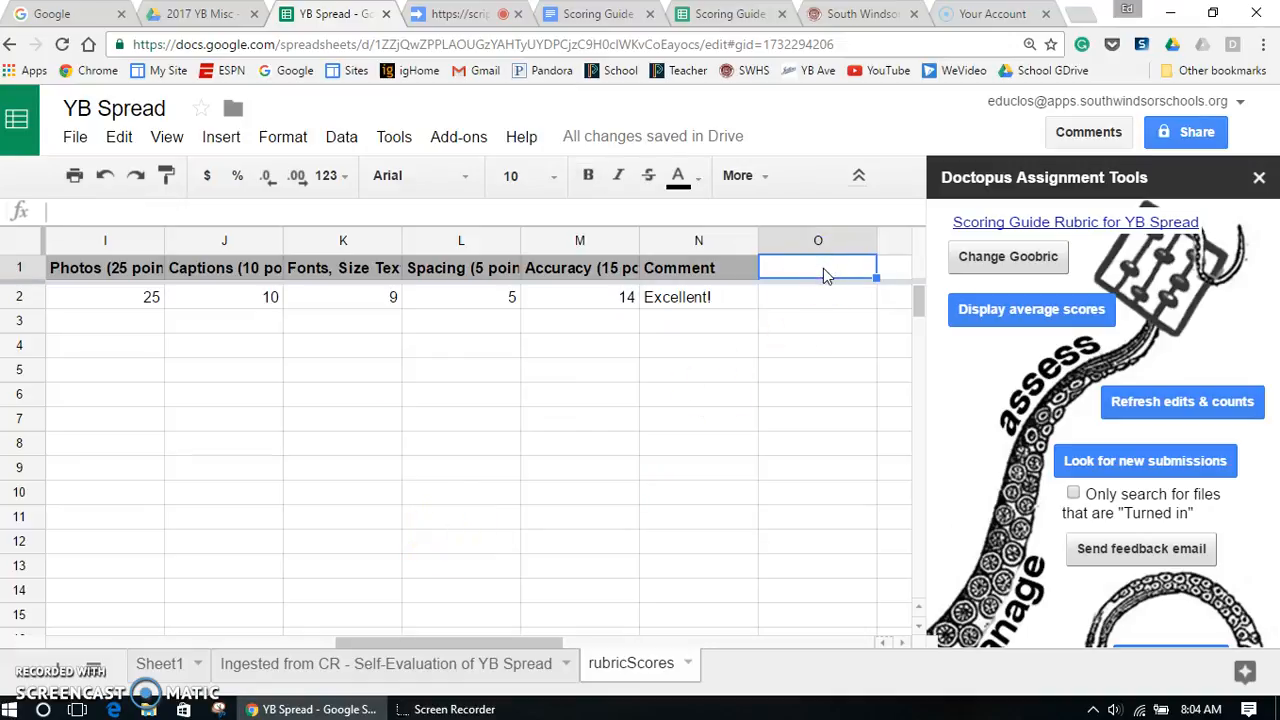
pyautogui.write('Total')
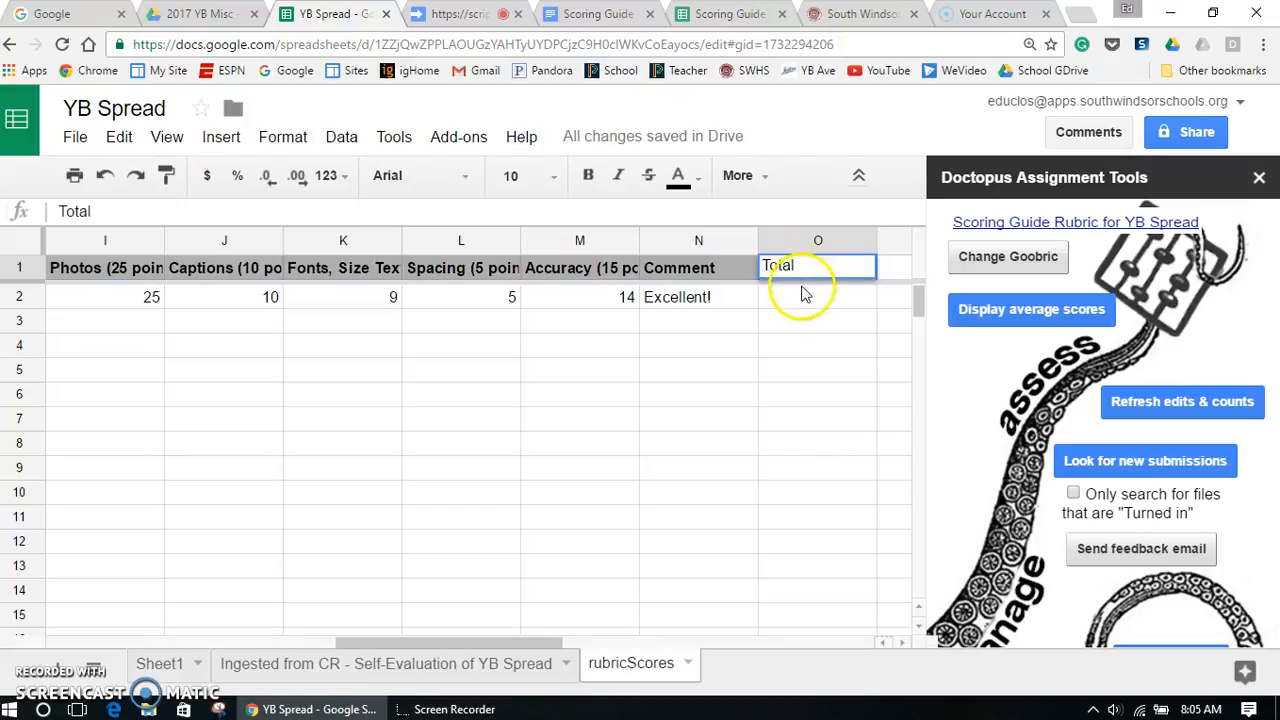
# - Enter a SUM formula in cell O2 that totals the student's rubric scores in F2:M2, from Headline through Accuracy
pyautogui.click(801, 303)
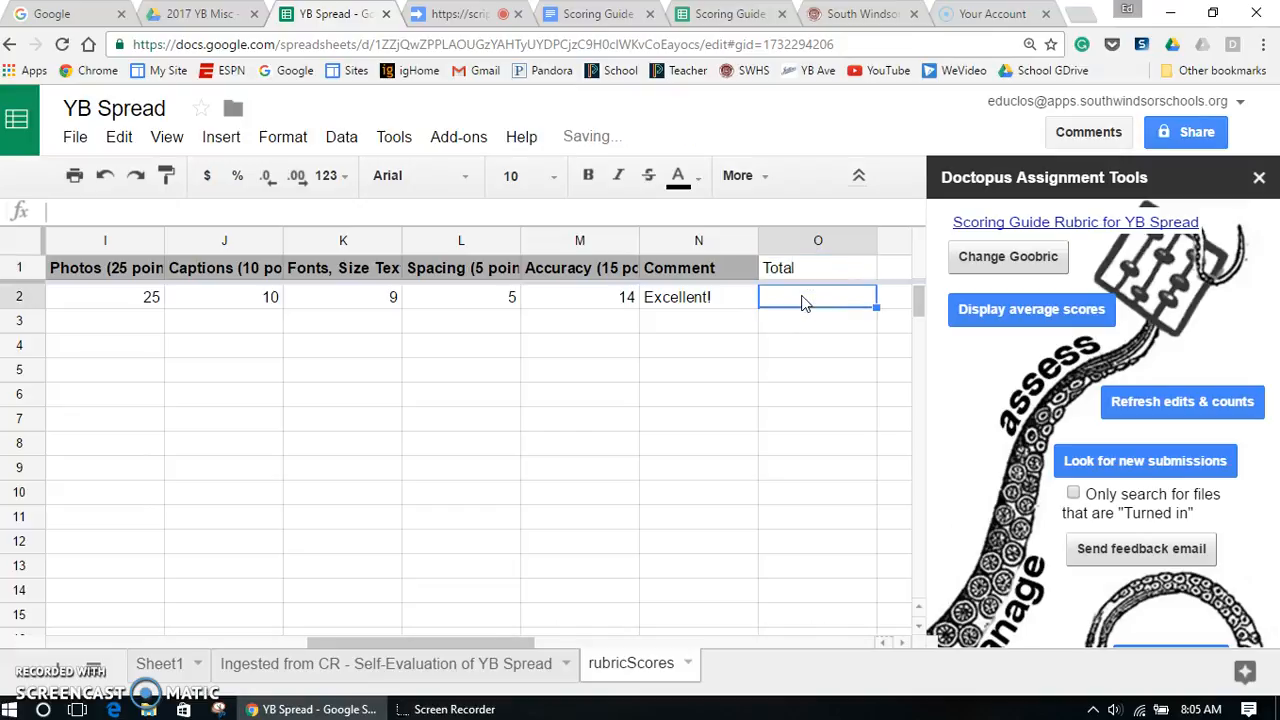
pyautogui.click(762, 177)
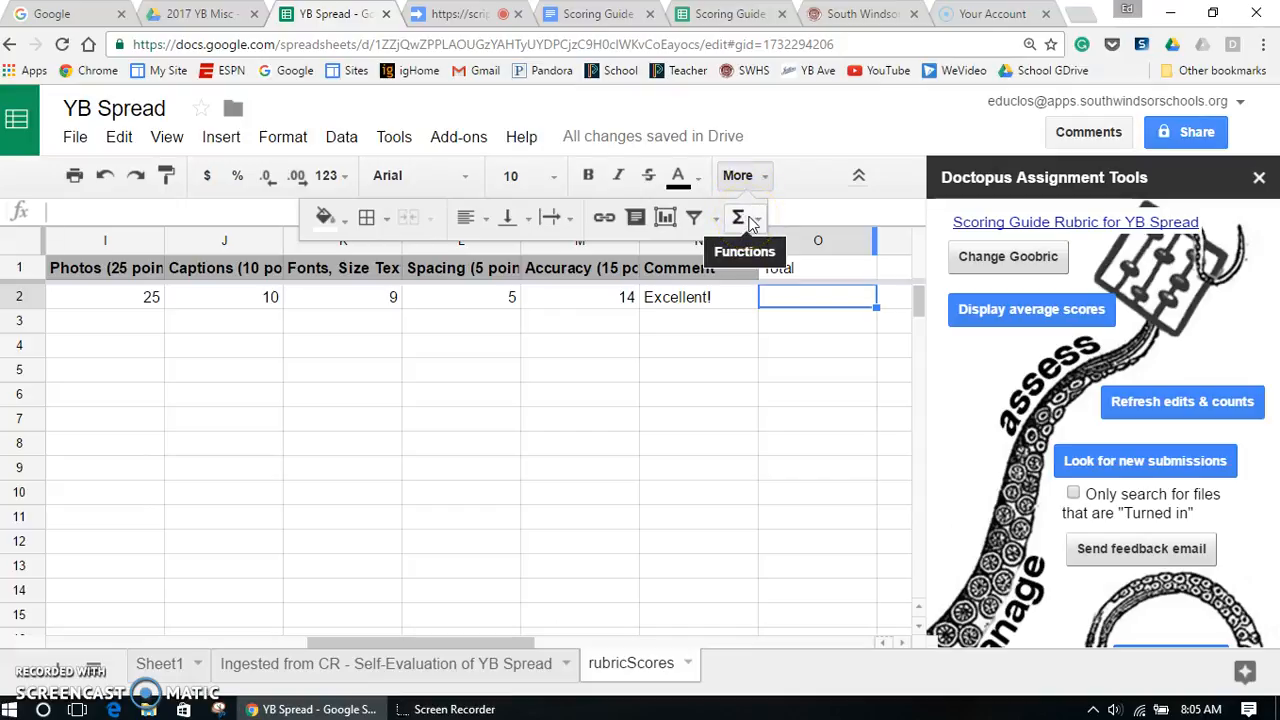
pyautogui.click(755, 218)
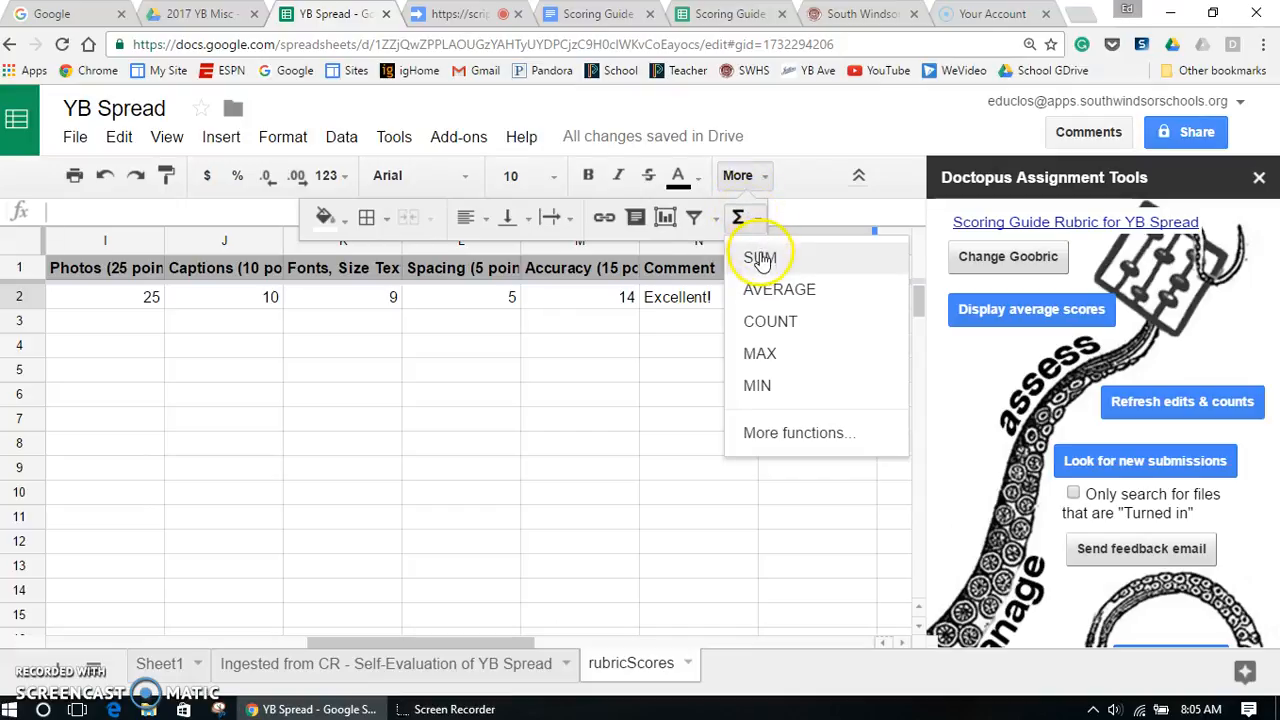
pyautogui.click(760, 258)
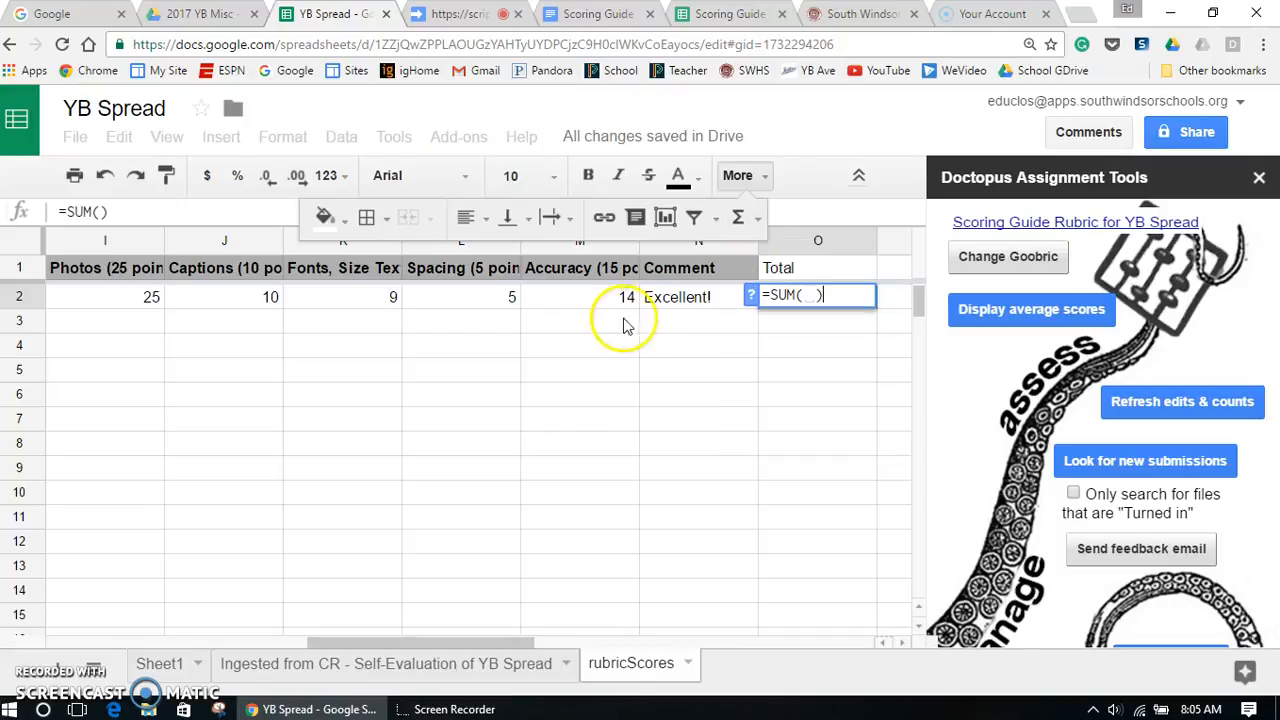
pyautogui.moveTo(604, 310); pyautogui.dragTo(562, 298)
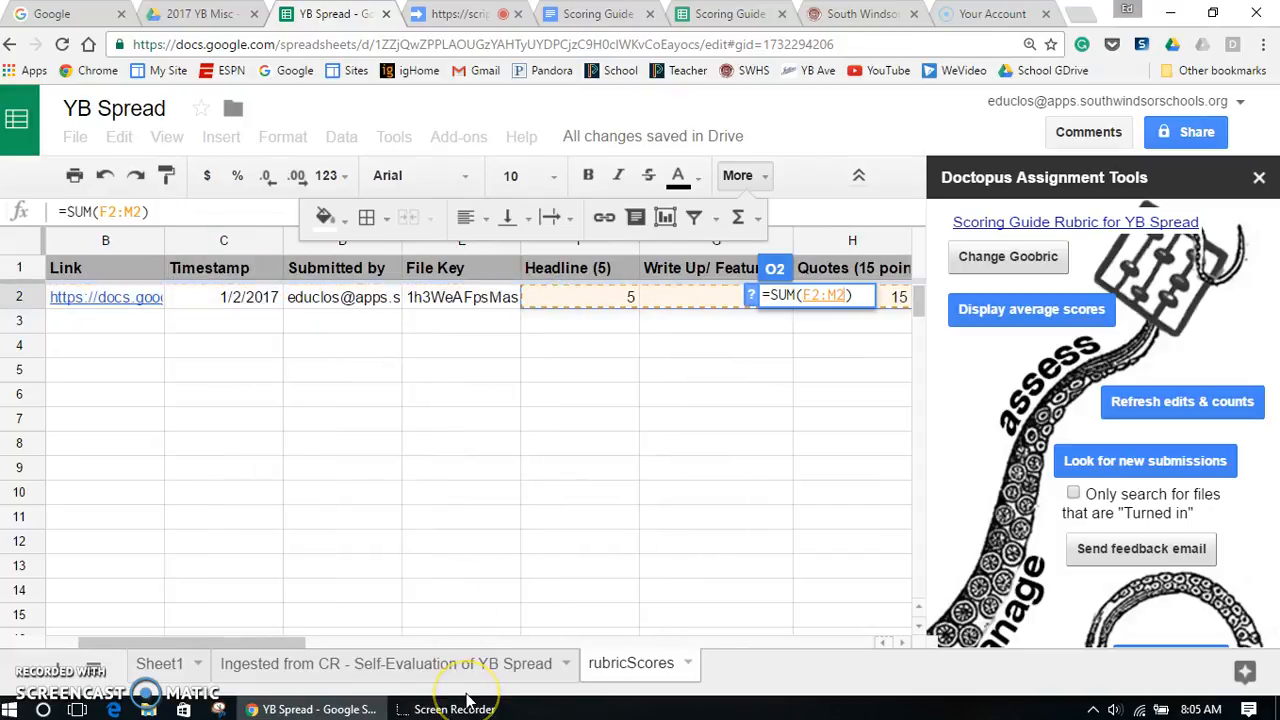
pyautogui.press('Return')
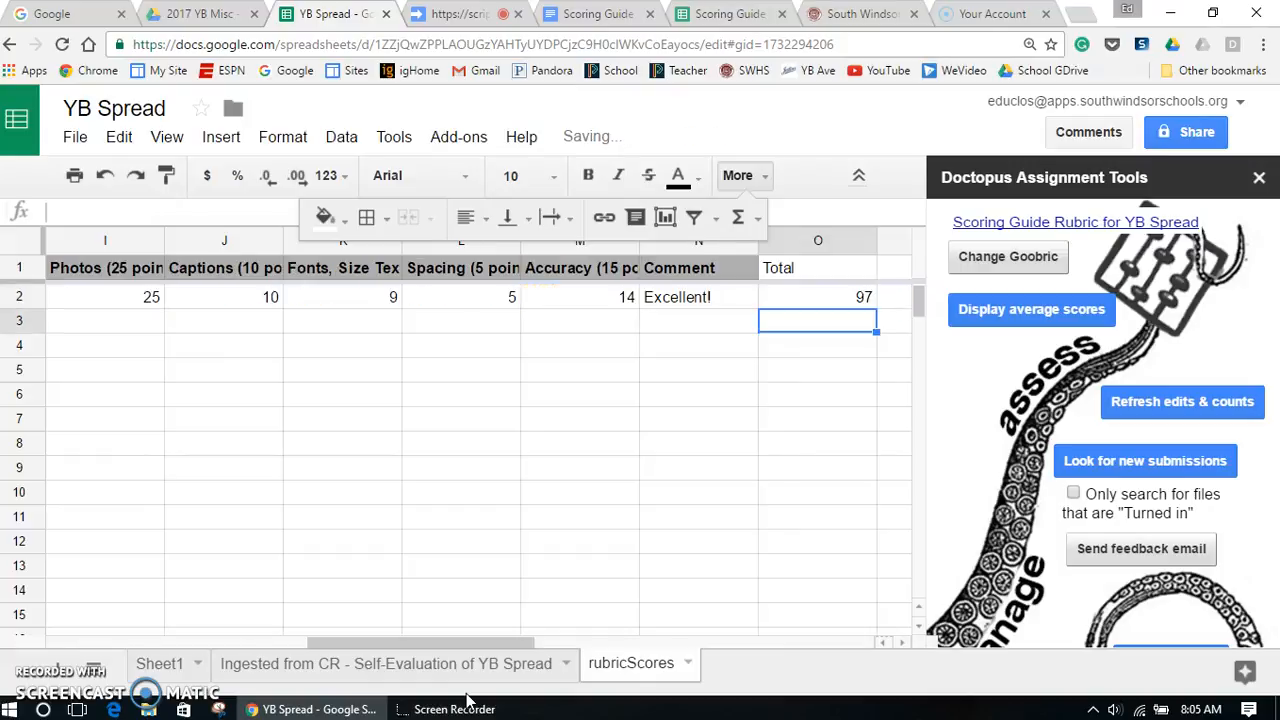